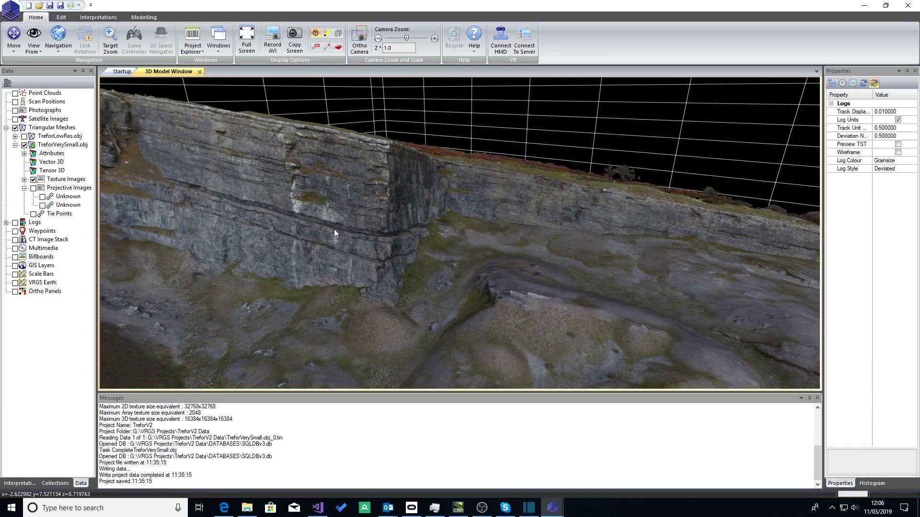
Step: Pick a bedding dip and azimuth measurement near the top of the cliff's corner
left_click(65, 18)
left_click(98, 17)
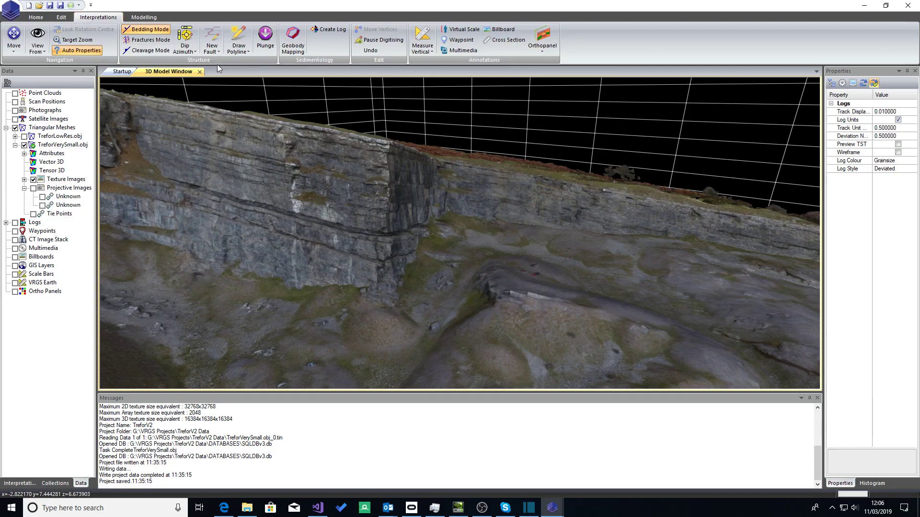
left_click(185, 36)
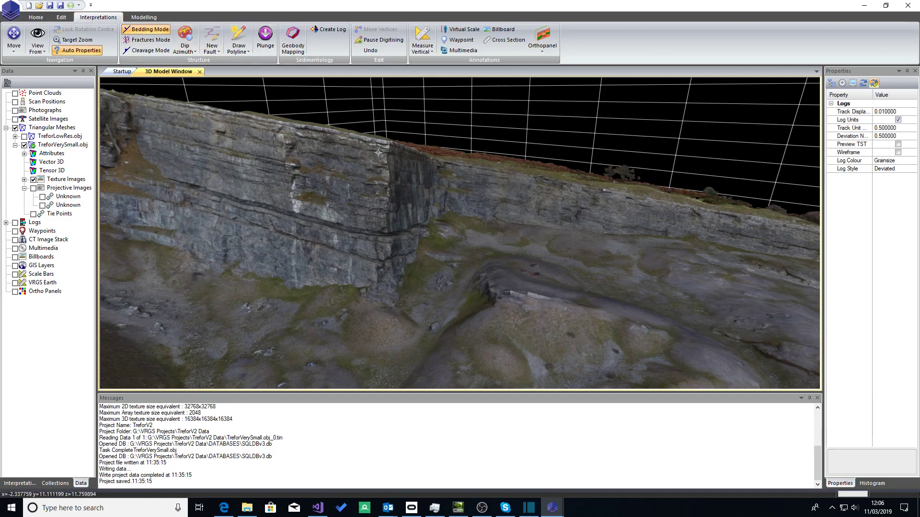
left_click(433, 165)
Step: Create an ortho panel across the quarry cliff face
left_click_drag(396, 212, 395, 238)
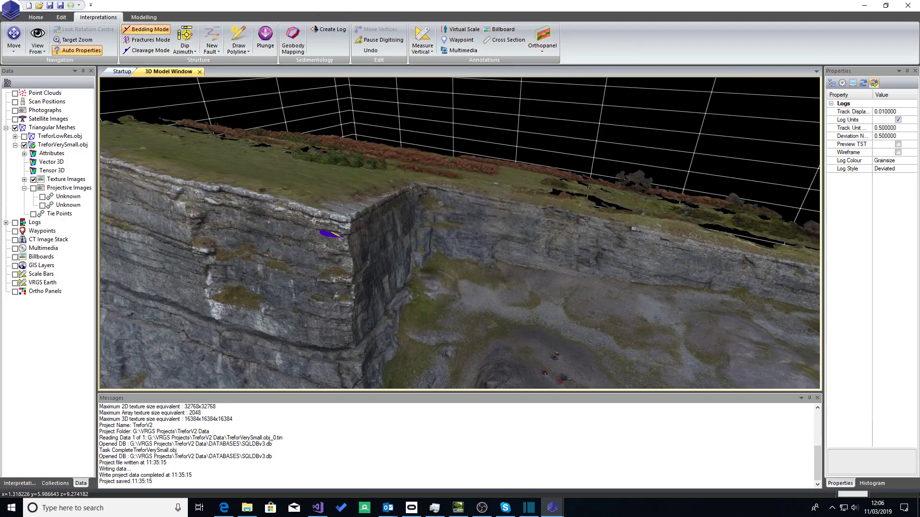
left_click(331, 235)
left_click_drag(331, 235, 312, 188)
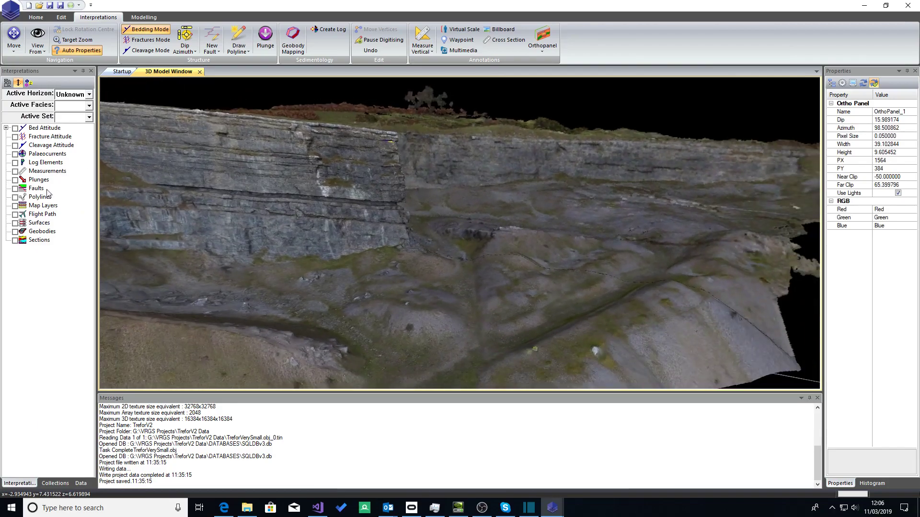
Step: Set the pixel size of OrthoPanel_1 to 0.02 m and regenerate the panel
left_click(80, 484)
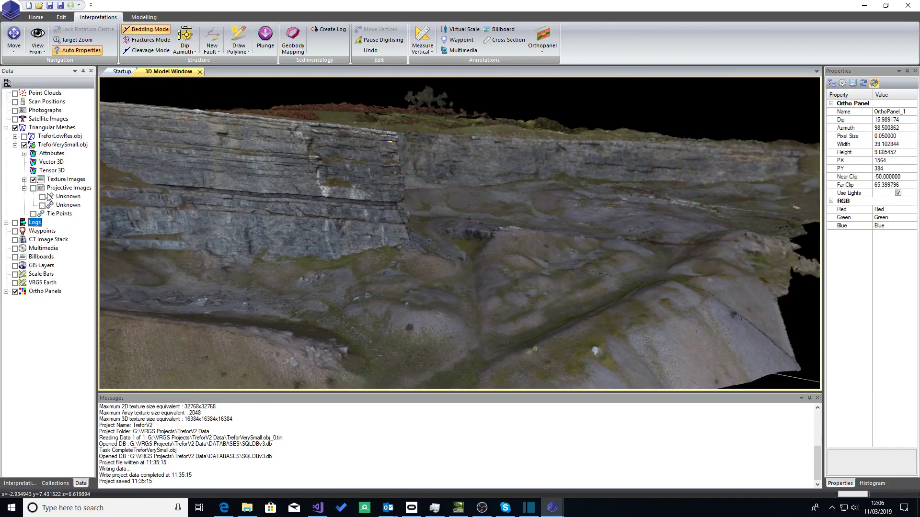
left_click(6, 292)
left_click(53, 300)
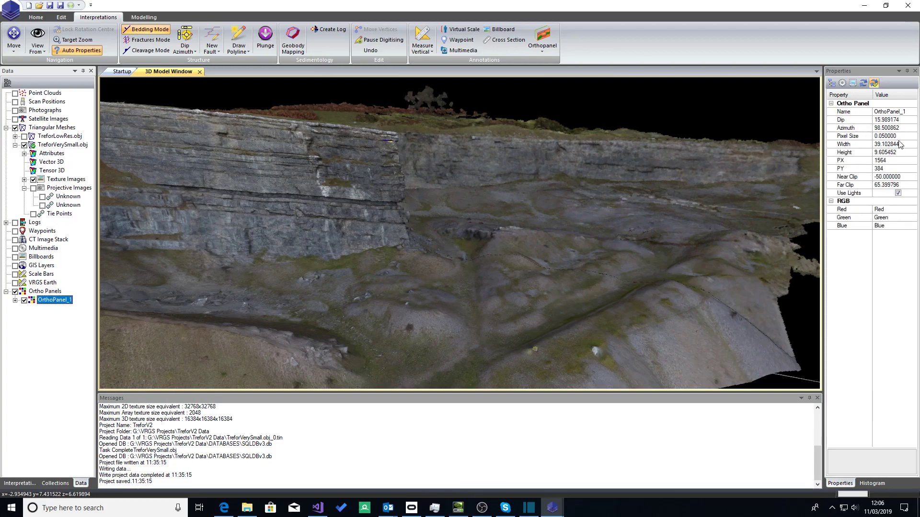
left_click_drag(897, 137, 882, 136)
type("20000")
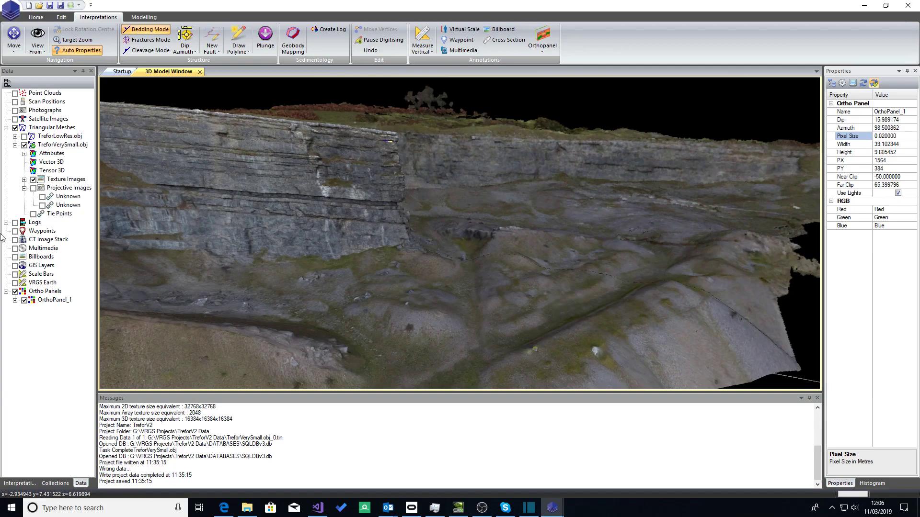
right_click(61, 301)
left_click(87, 329)
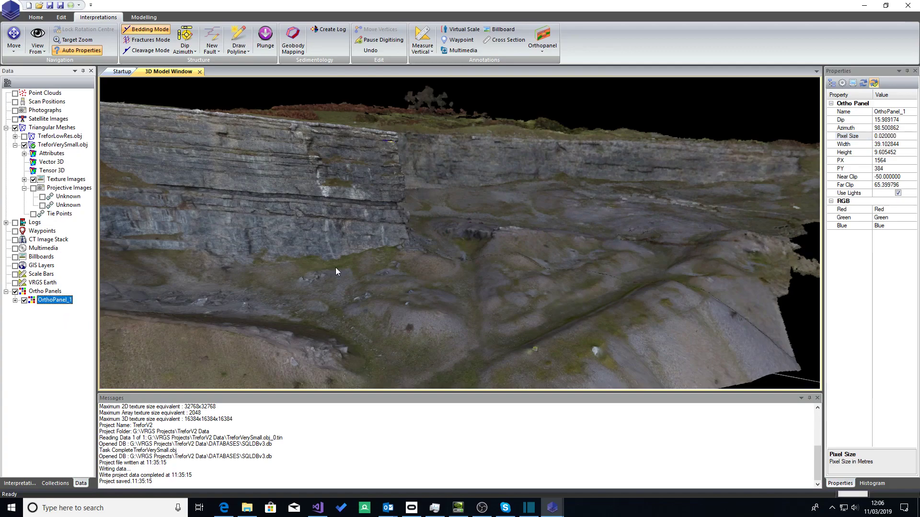
Step: Set the far clip distance of OrthoPanel_1 to 100 and regenerate the panel
left_click_drag(494, 163, 455, 166)
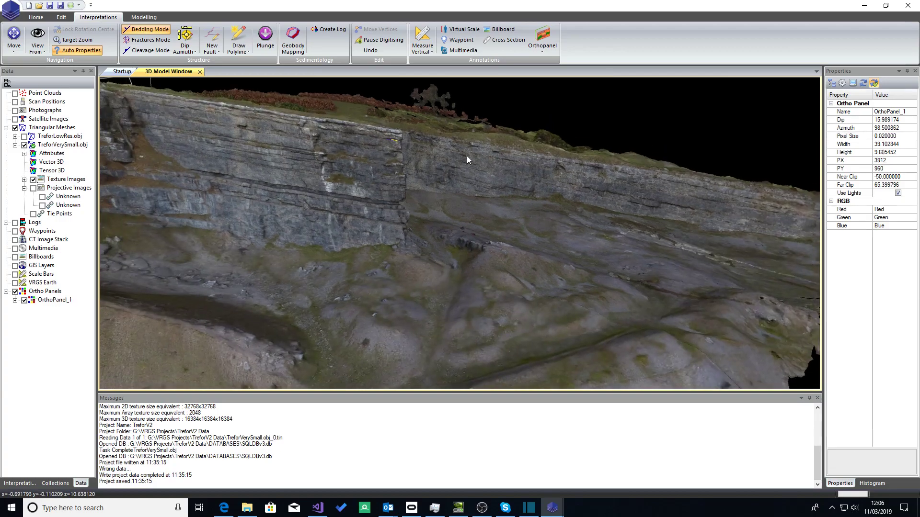
left_click_drag(467, 156, 455, 280)
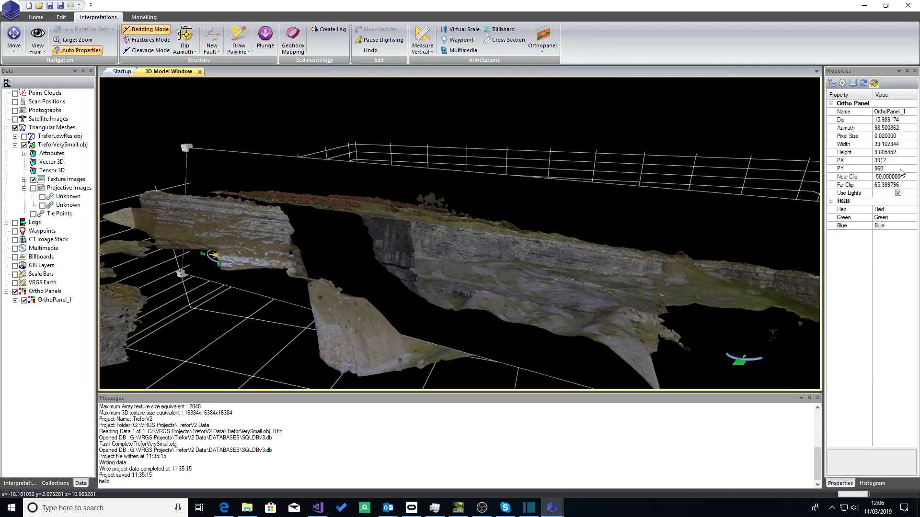
left_click(905, 185)
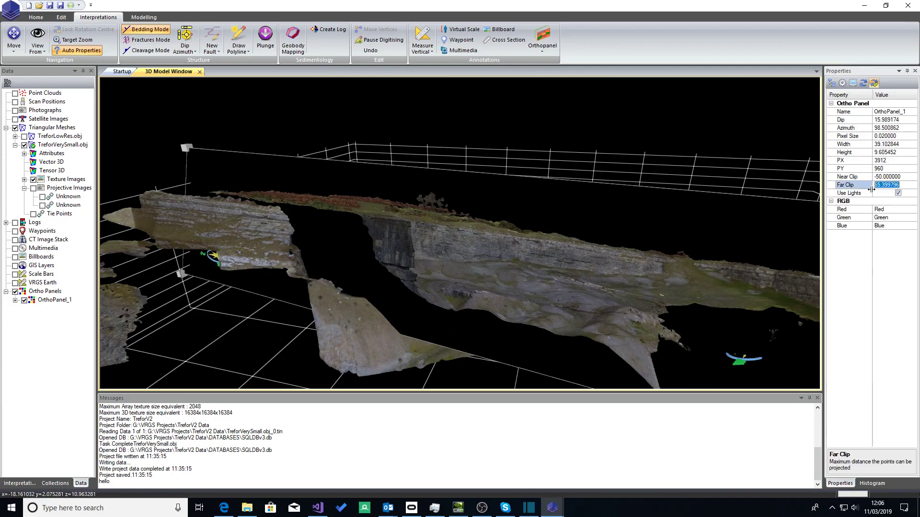
type("100")
key("Return")
right_click(49, 302)
left_click(79, 331)
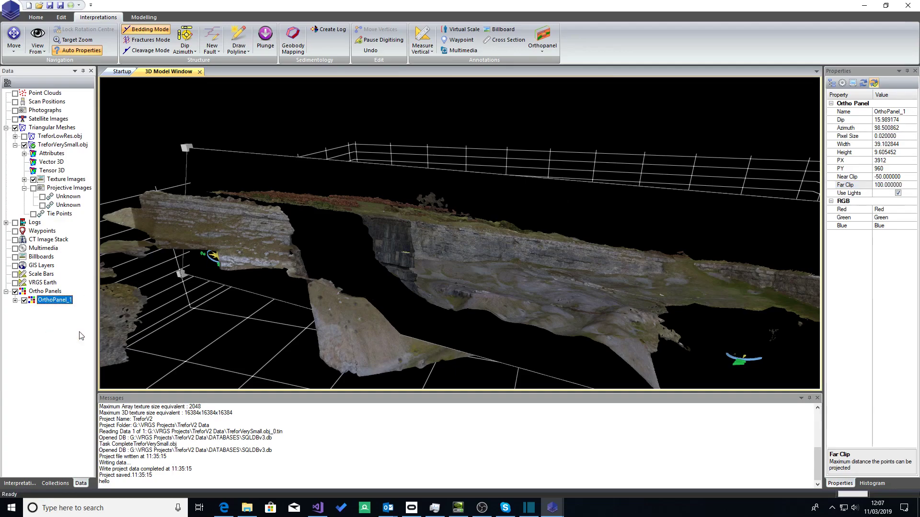
Step: Turn off Use Lights for OrthoPanel_1 and regenerate the panel
left_click(898, 193)
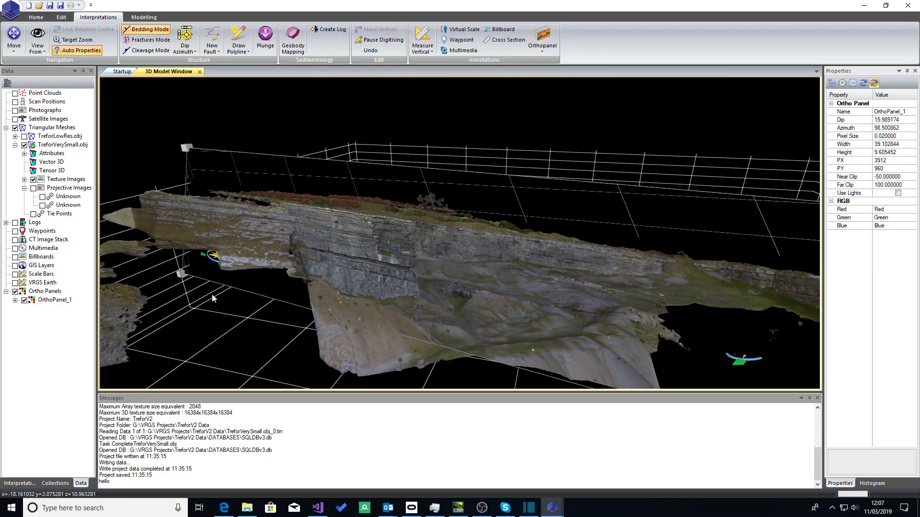
right_click(41, 298)
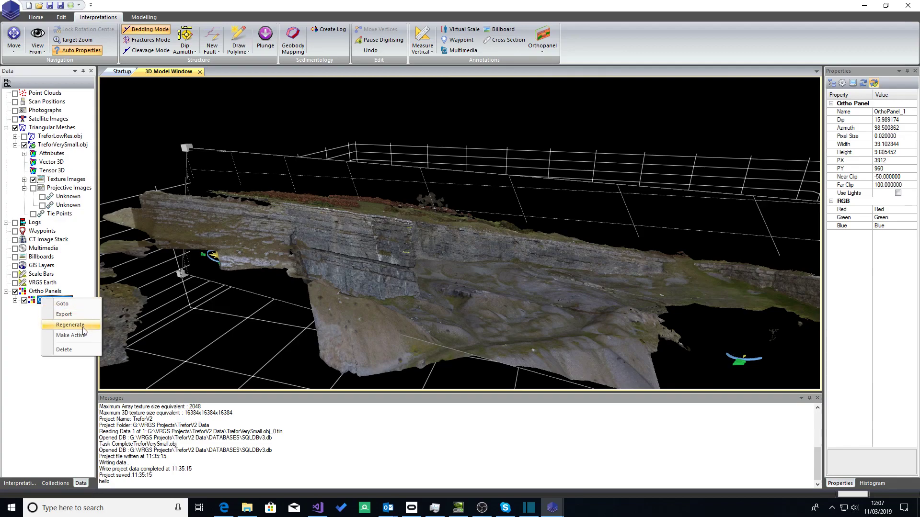
left_click(83, 326)
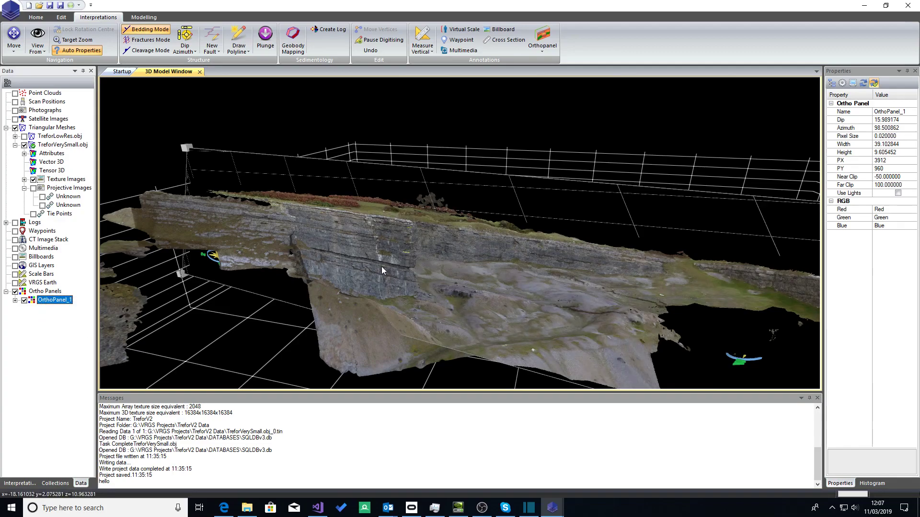
Step: Slide the ortho panel back and forth through the quarry mesh, ending in front of the cliff face
left_click_drag(413, 253, 301, 208)
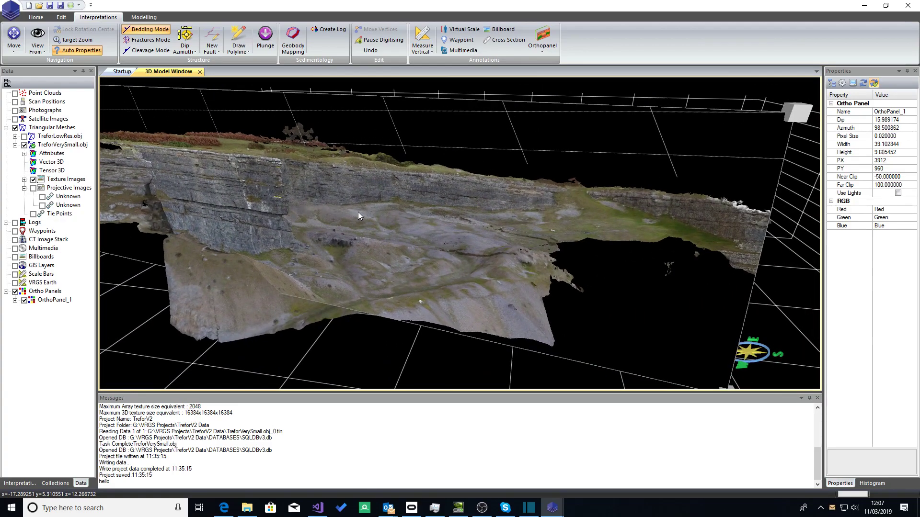
scroll(357, 212, "down", 6)
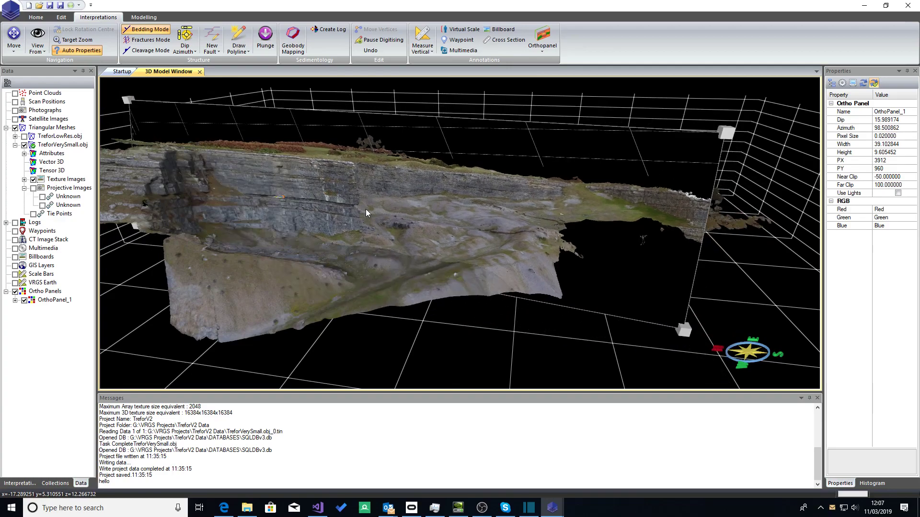
scroll(366, 213, "down", 8)
scroll(372, 212, "down", 8)
scroll(376, 212, "up", 6)
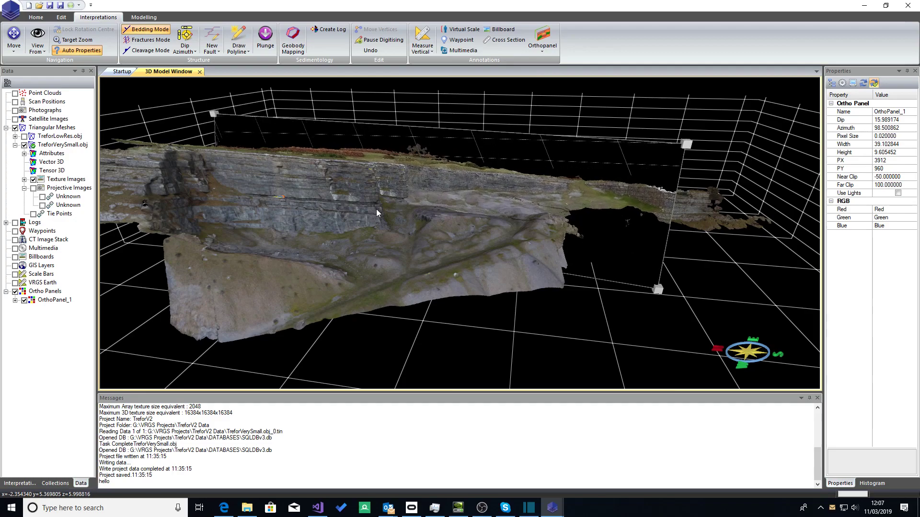
scroll(377, 211, "up", 6)
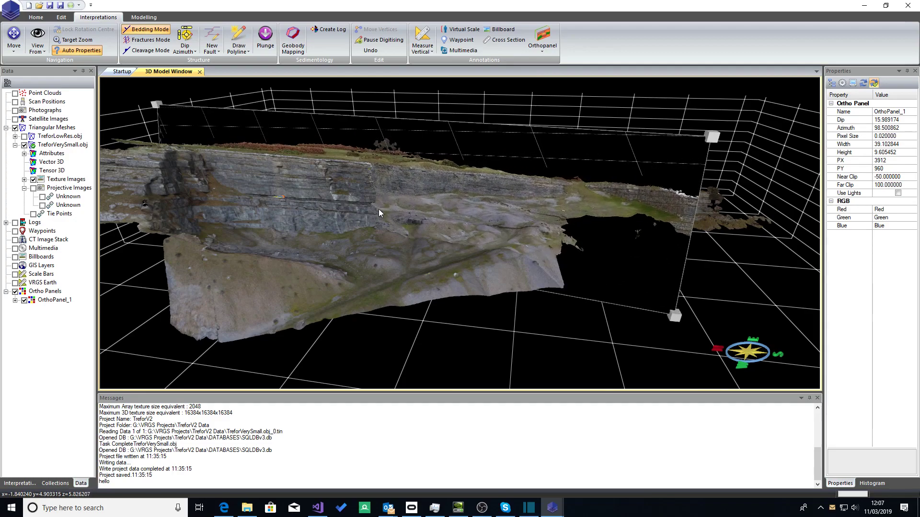
scroll(379, 212, "up", 6)
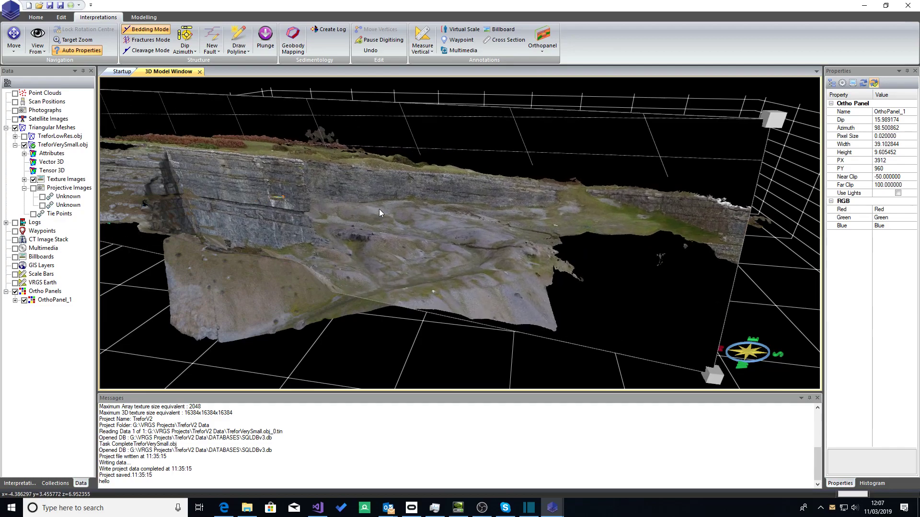
scroll(379, 212, "up", 2)
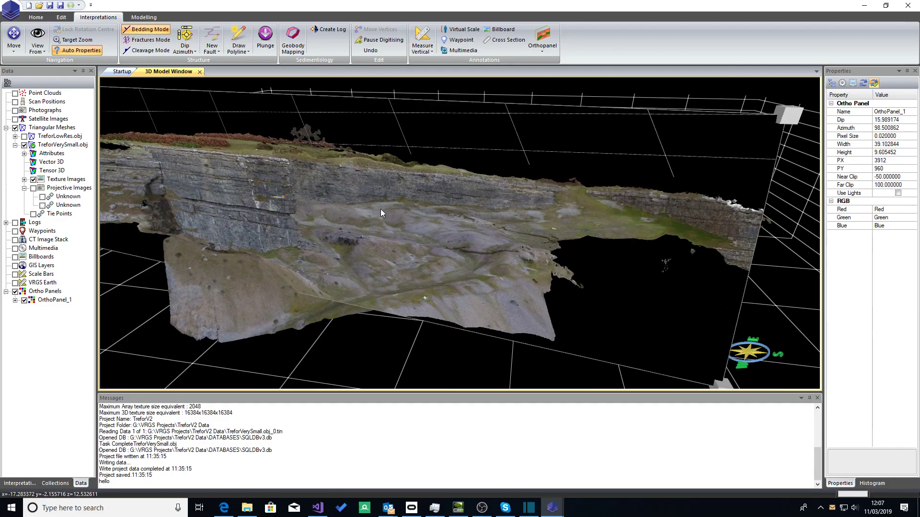
scroll(381, 208, "down", 4)
left_click_drag(380, 209, 536, 173)
scroll(536, 173, "up", 6)
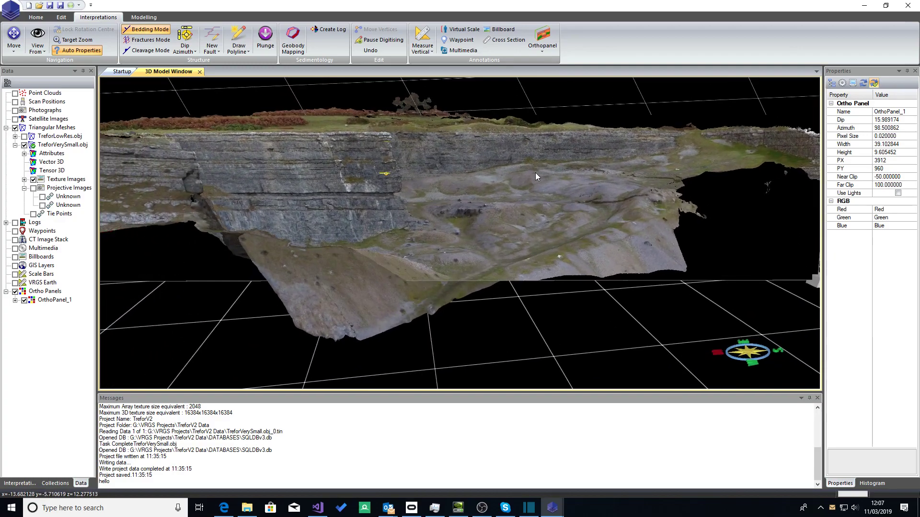
scroll(536, 172, "down", 1)
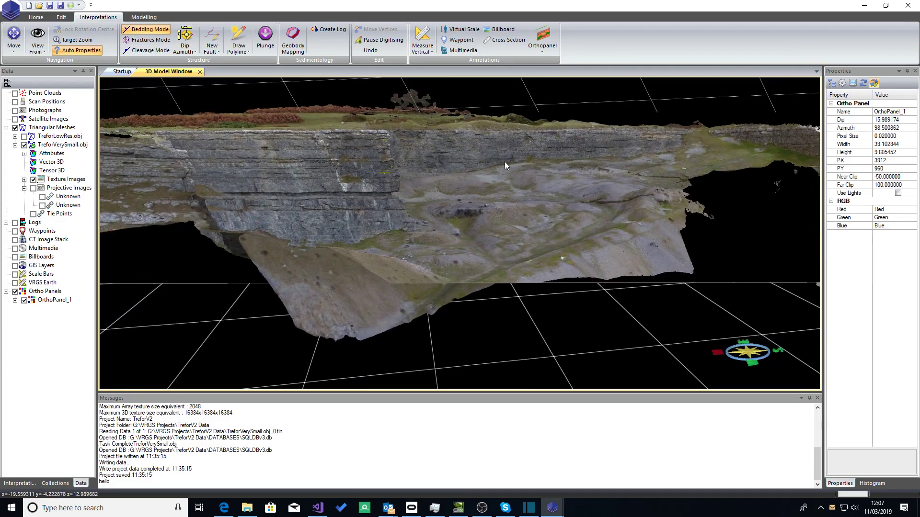
Step: Draw a polyline about 31.5 m long on the ortho panel, running along the upper beds of the cliff
left_click(238, 39)
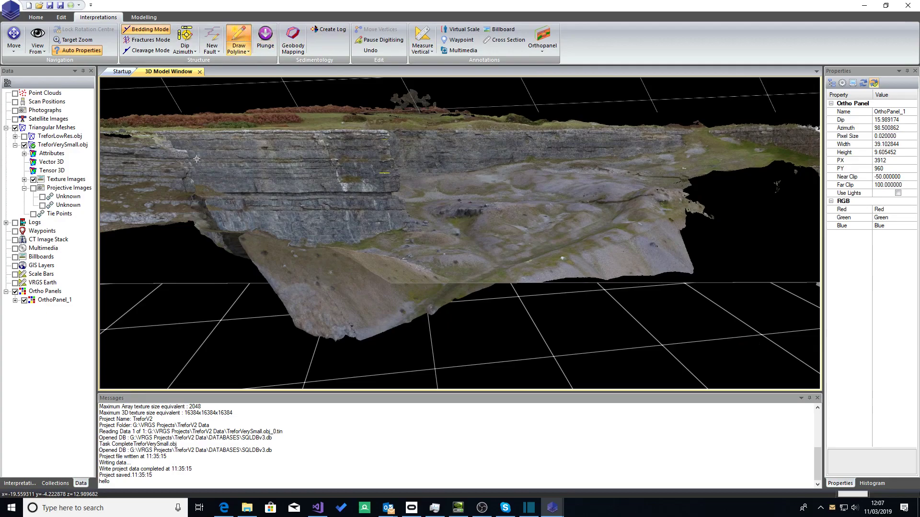
left_click(260, 159)
left_click(308, 159)
left_click(383, 158)
left_click(414, 159)
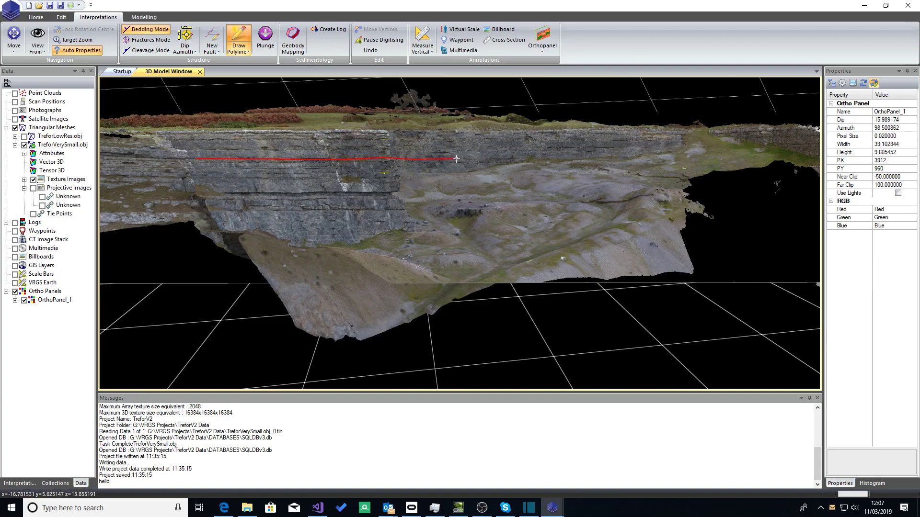
left_click(524, 159)
right_click(564, 160)
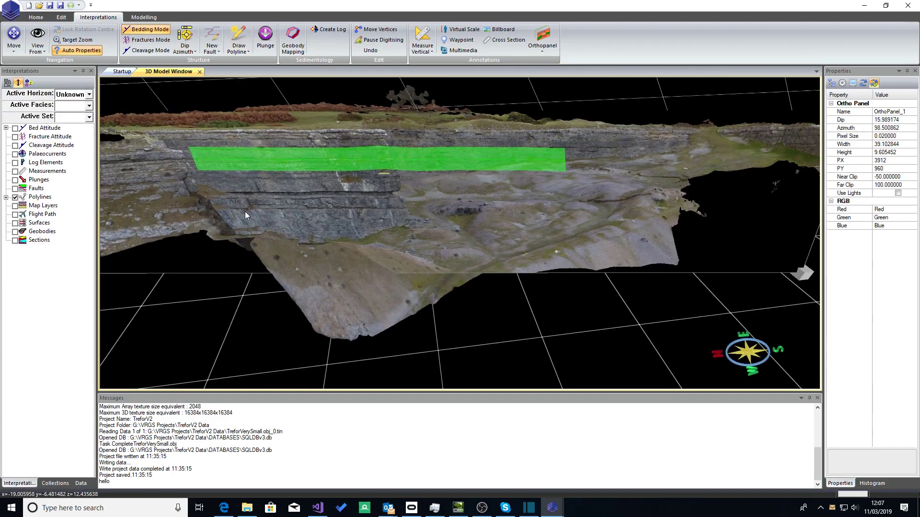
Step: Turn off Show Planes in the display properties of the polylines
left_click(47, 198)
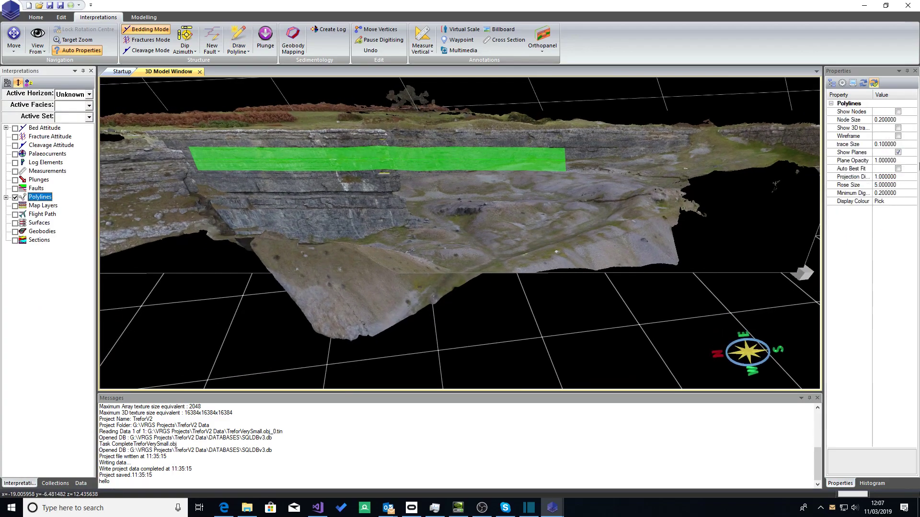
left_click(898, 152)
left_click_drag(449, 169, 483, 184)
Step: Draw a second polyline on the ortho panel along a bed just above the first polyline
left_click(238, 38)
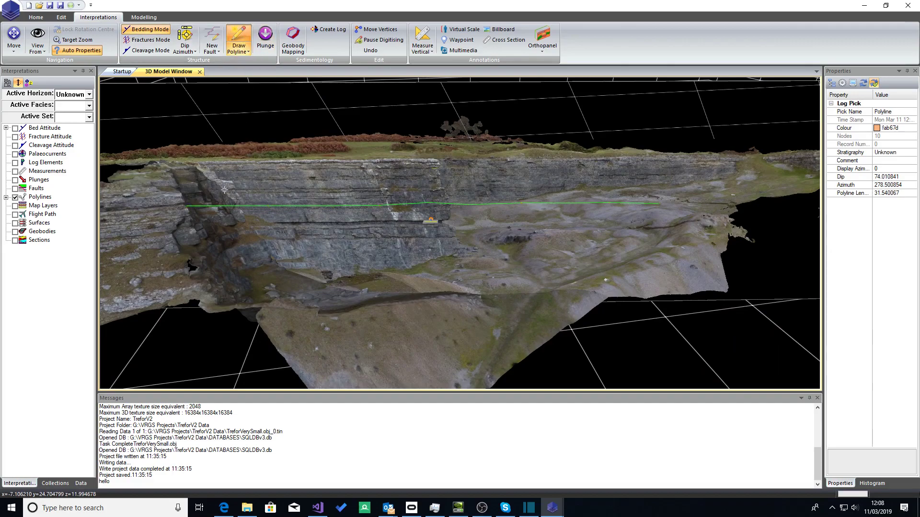
left_click(299, 189)
left_click(349, 189)
left_click(405, 188)
left_click(462, 187)
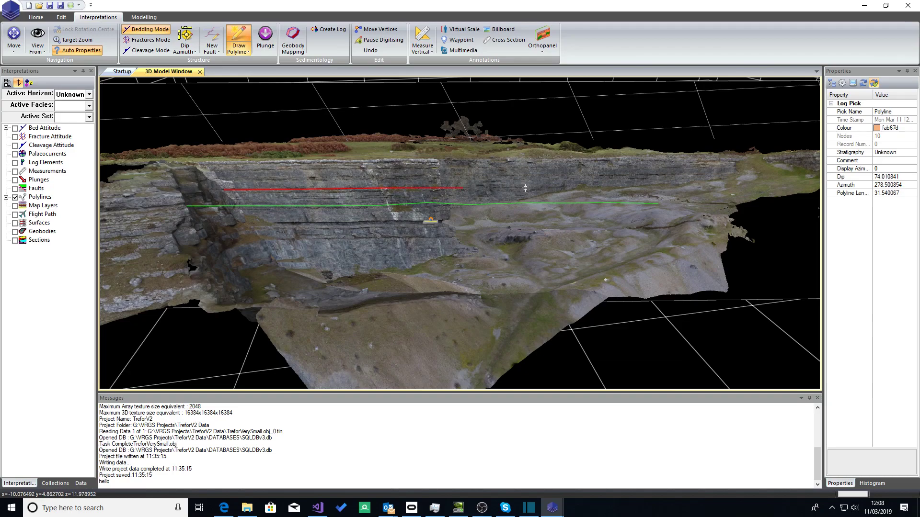
left_click(567, 187)
double_click(617, 188)
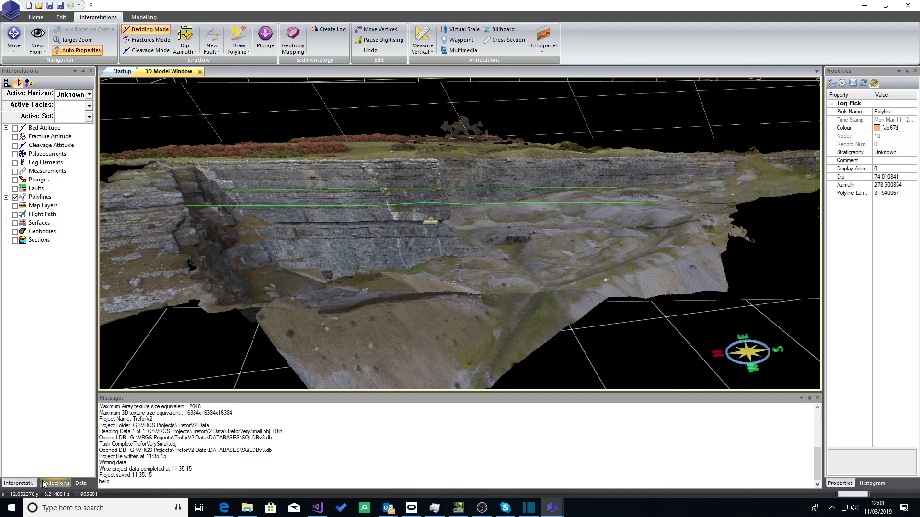
Step: Hide the TreforVerySmall.obj mesh and examine the cliff image on the ortho panel up close
left_click(81, 483)
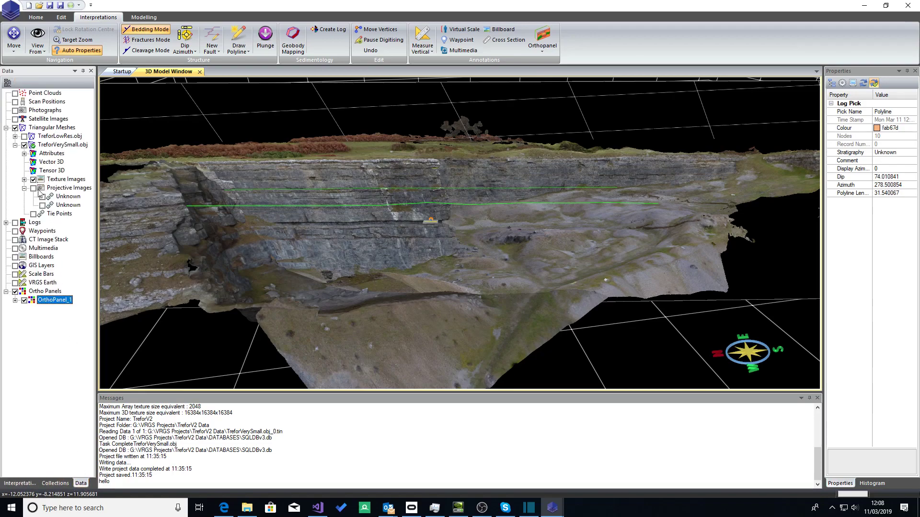
left_click(25, 145)
left_click_drag(296, 228, 201, 217)
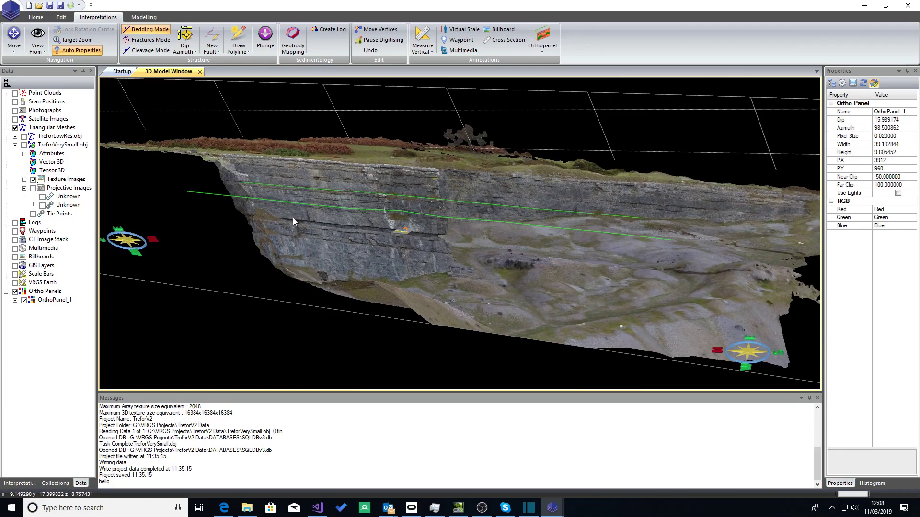
scroll(307, 234, "up", 5)
scroll(306, 234, "up", 1)
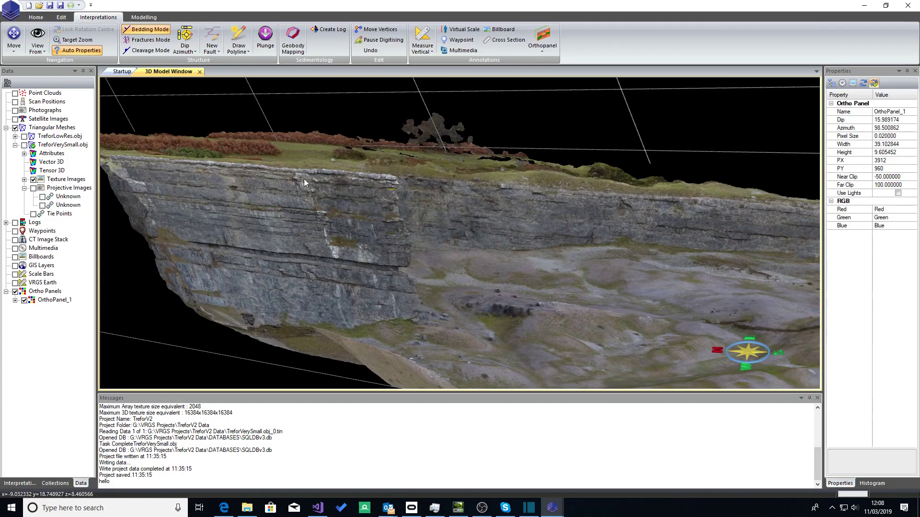
left_click_drag(300, 172, 451, 166)
scroll(450, 168, "up", 6)
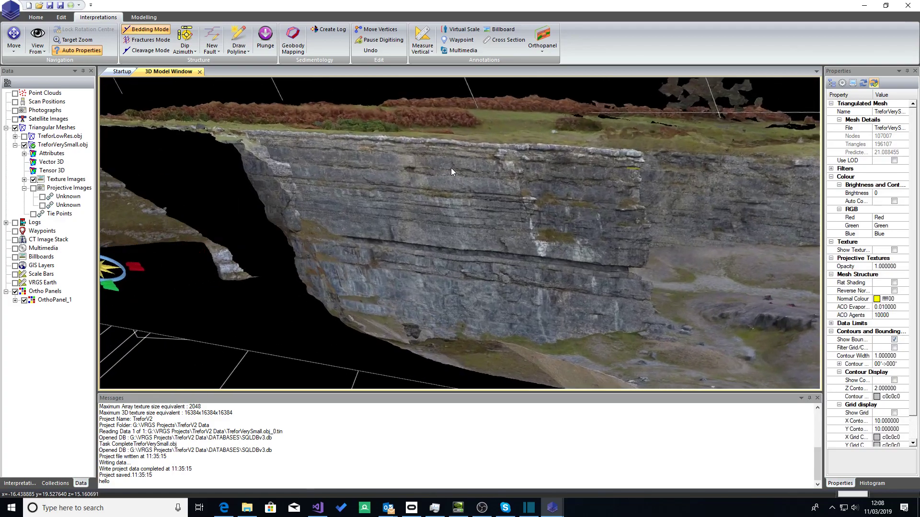
scroll(445, 170, "up", 1)
Step: Regenerate OrthoPanel_1 from the model and hide the TreforVerySmall.obj mesh
right_click(50, 302)
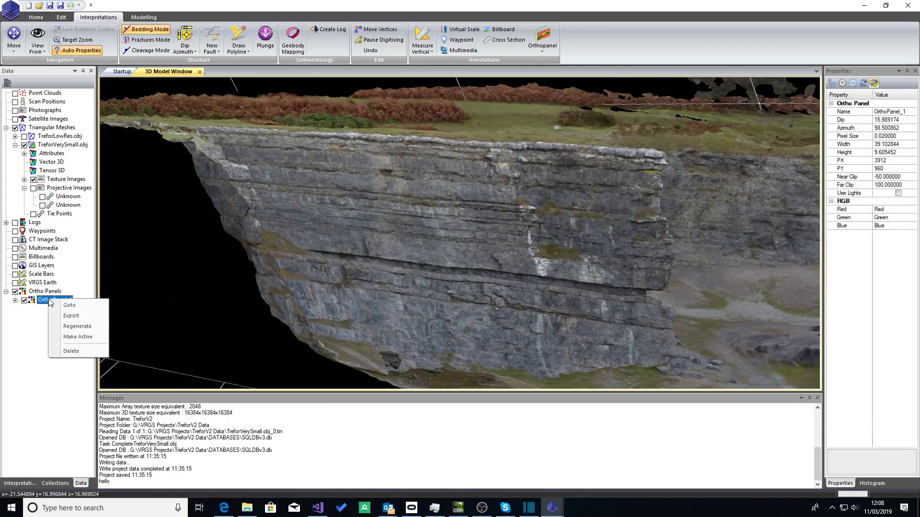
left_click(90, 326)
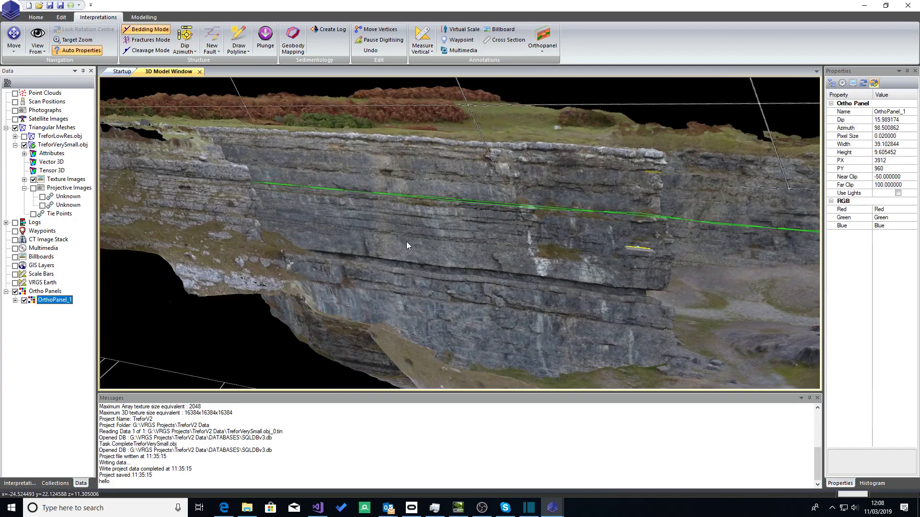
scroll(408, 240, "down", 5)
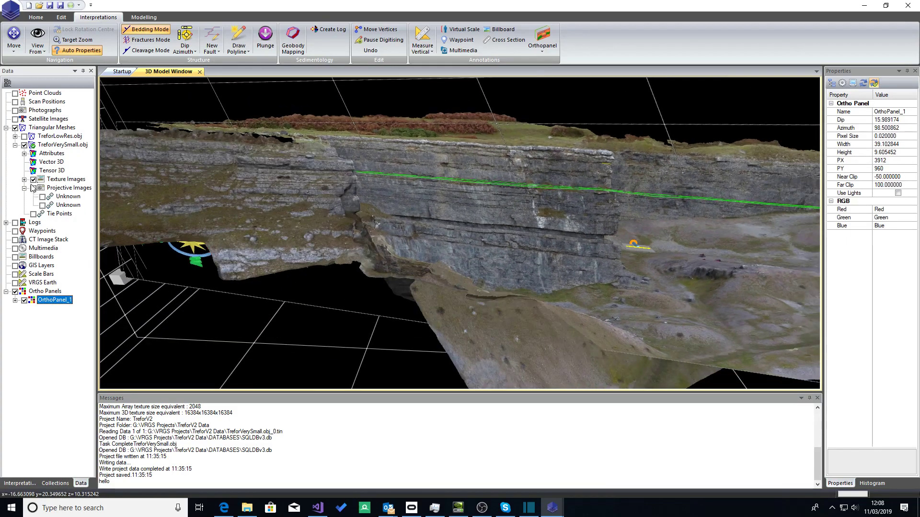
left_click(24, 145)
Step: Shift the ortho panel back and forth perpendicular to its face, leaving it farther behind the existing polylines
left_click_drag(444, 267, 527, 234)
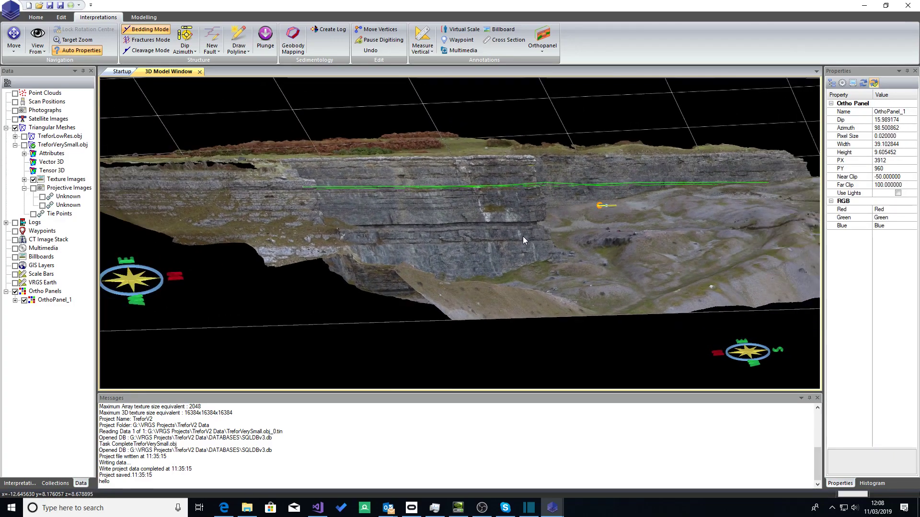
scroll(522, 237, "down", 1)
scroll(519, 241, "up", 3)
scroll(519, 240, "down", 1)
scroll(519, 240, "down", 3)
left_click_drag(520, 240, 469, 238)
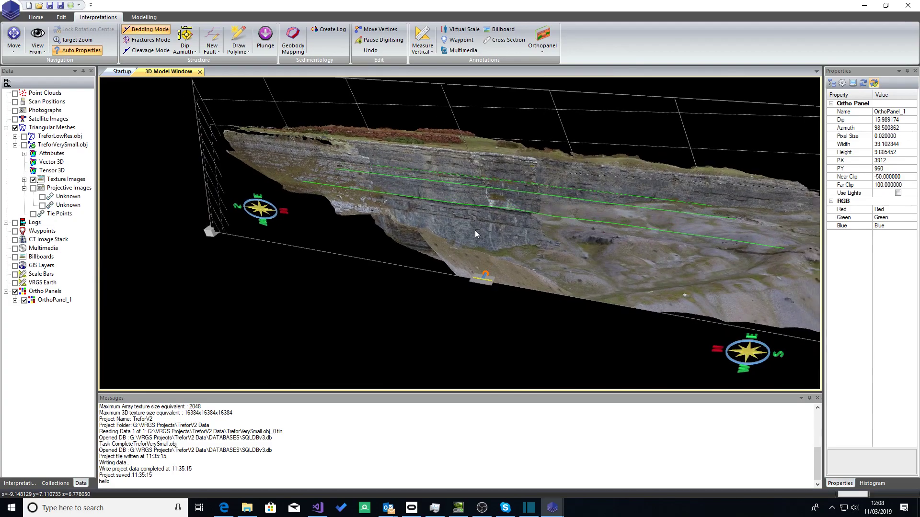
scroll(473, 231, "down", 2)
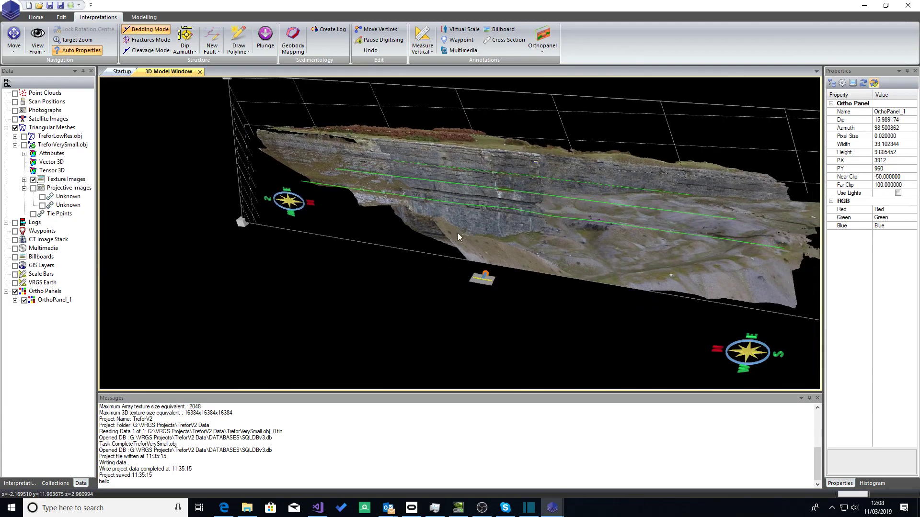
Step: Draw a polyline along the same bed across the full cliff face on the shifted ortho panel
middle_click_drag(504, 154, 485, 179)
scroll(496, 191, "up", 2)
left_click_drag(437, 290, 495, 209)
middle_click_drag(495, 210, 499, 194)
scroll(500, 224, "up", 2)
scroll(500, 224, "up", 1)
left_click_drag(496, 252, 492, 222)
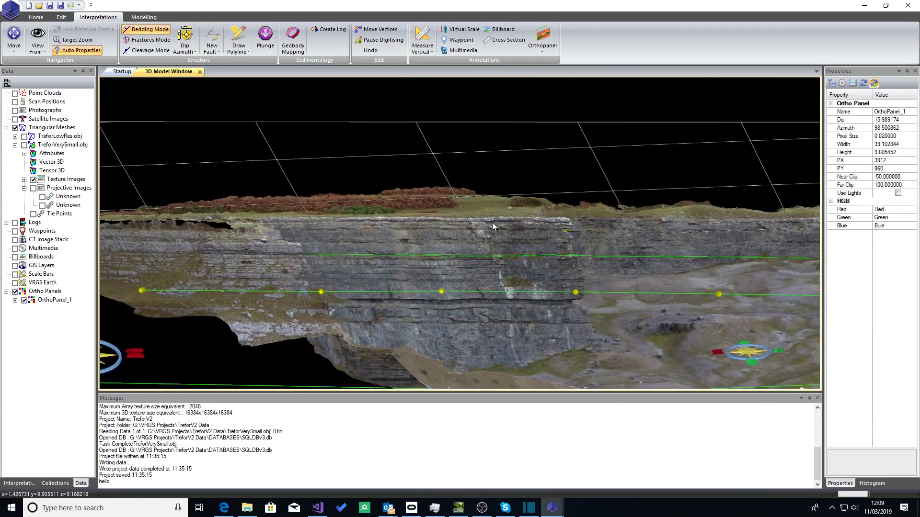
left_click(238, 40)
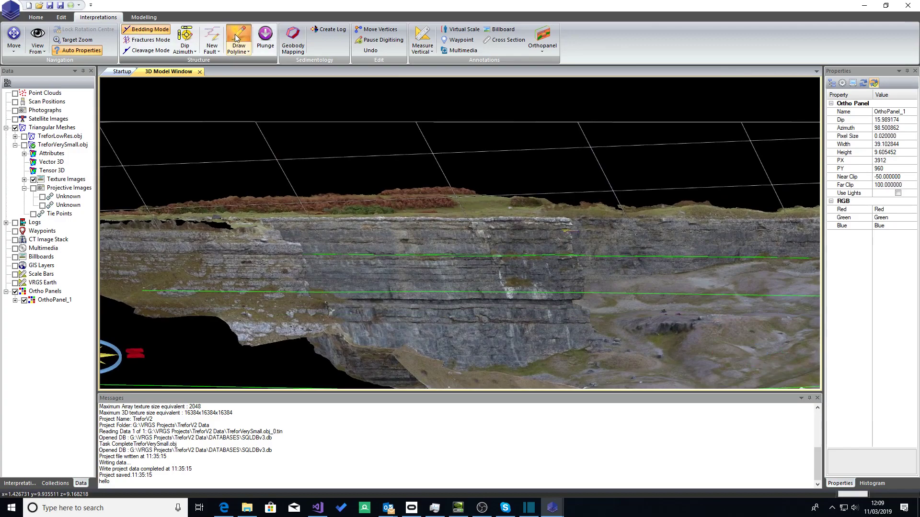
left_click(135, 252)
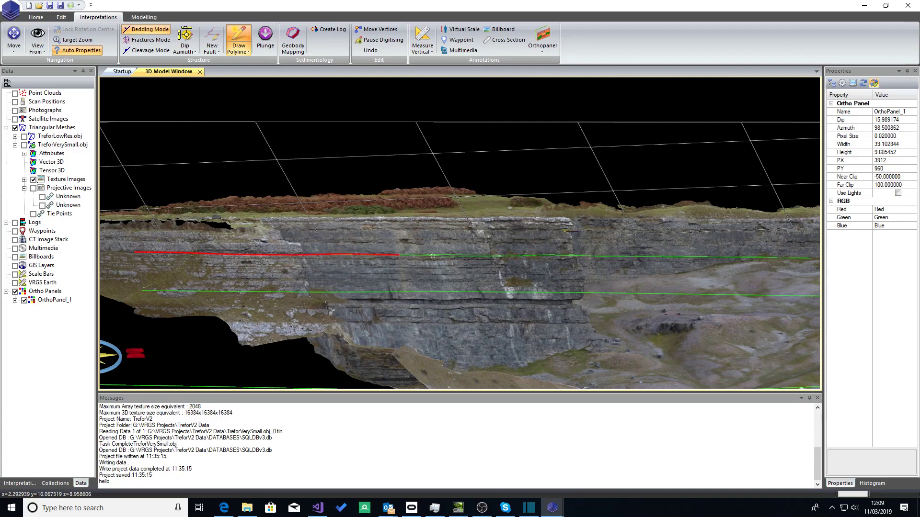
left_click(621, 256)
left_click(781, 258)
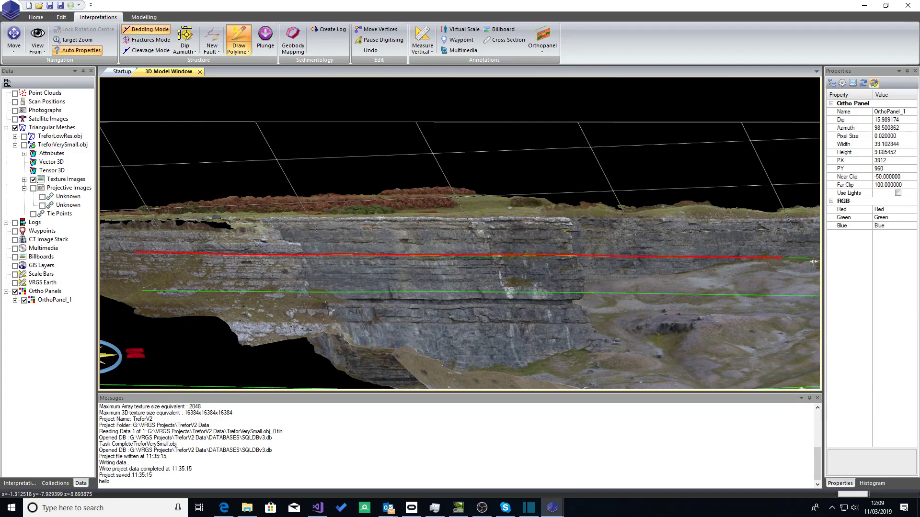
right_click(812, 259)
Step: Move the ortho panel farther back and draw another polyline on it along the same bed
left_click_drag(605, 288, 538, 267)
left_click(238, 39)
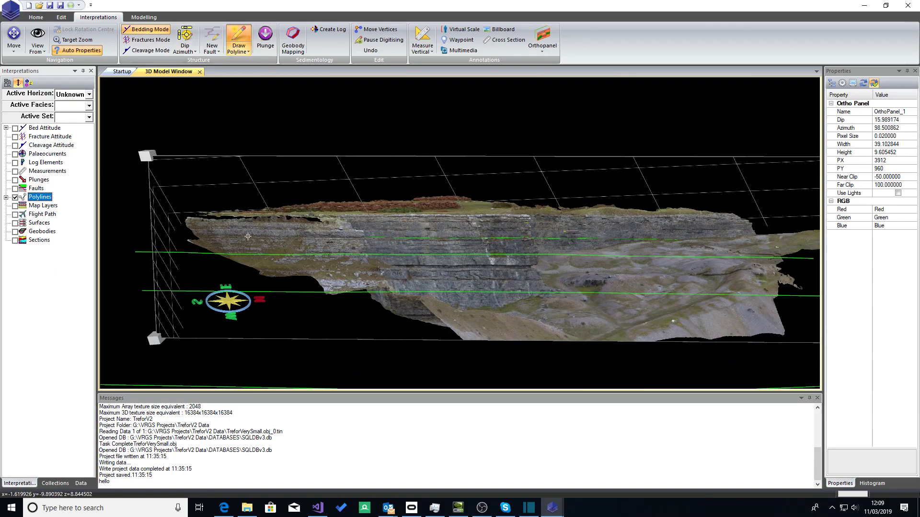
left_click(356, 231)
left_click(415, 239)
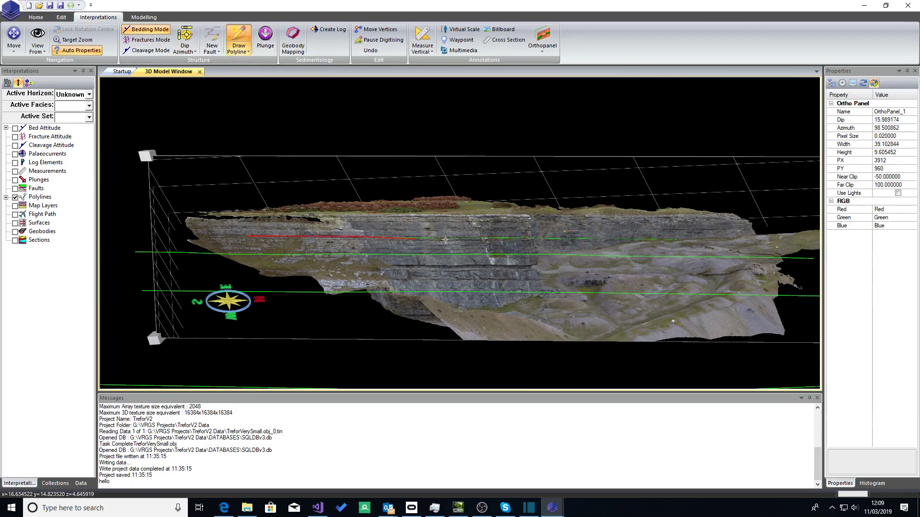
left_click(577, 239)
double_click(682, 239)
Step: Show the TreforVerySmall.obj mesh again and examine the parallel polylines against it from several angles
mouse_move(434, 235)
left_mouse_down()
mouse_move(361, 308)
mouse_move(412, 280)
left_mouse_up()
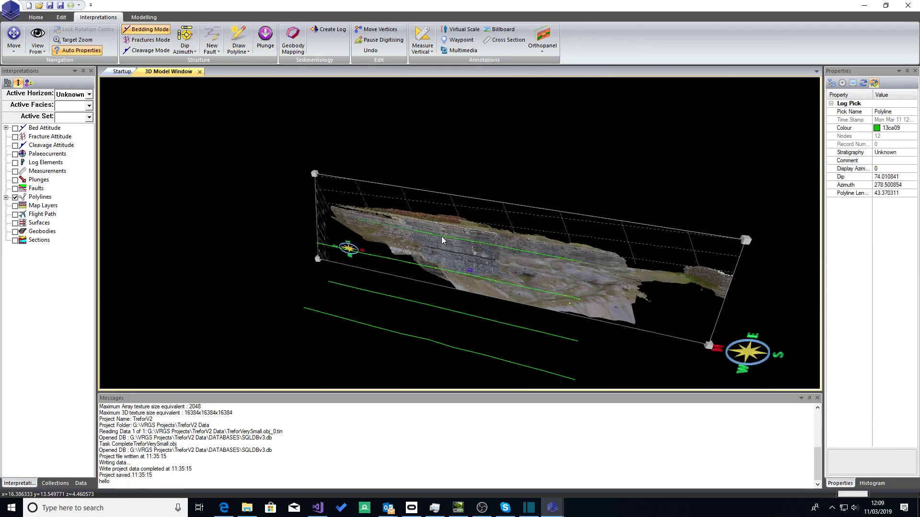
left_click_drag(441, 244, 447, 164)
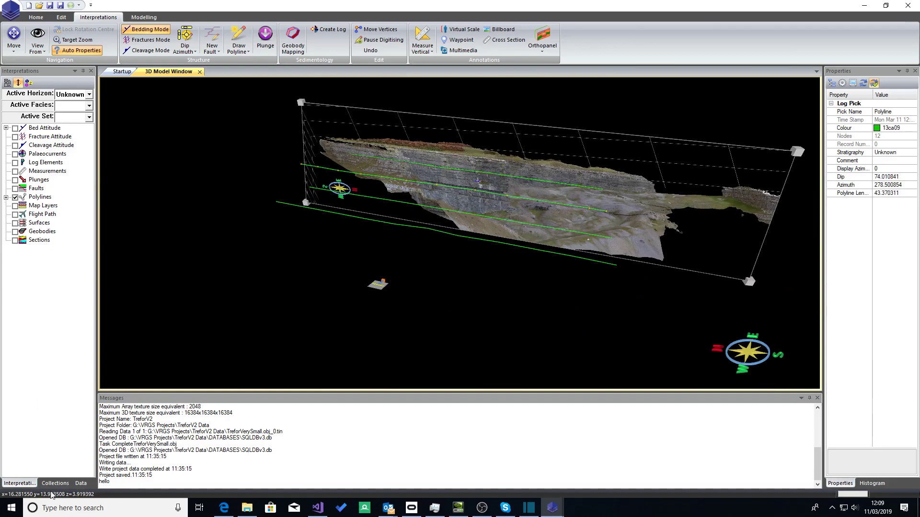
left_click(77, 485)
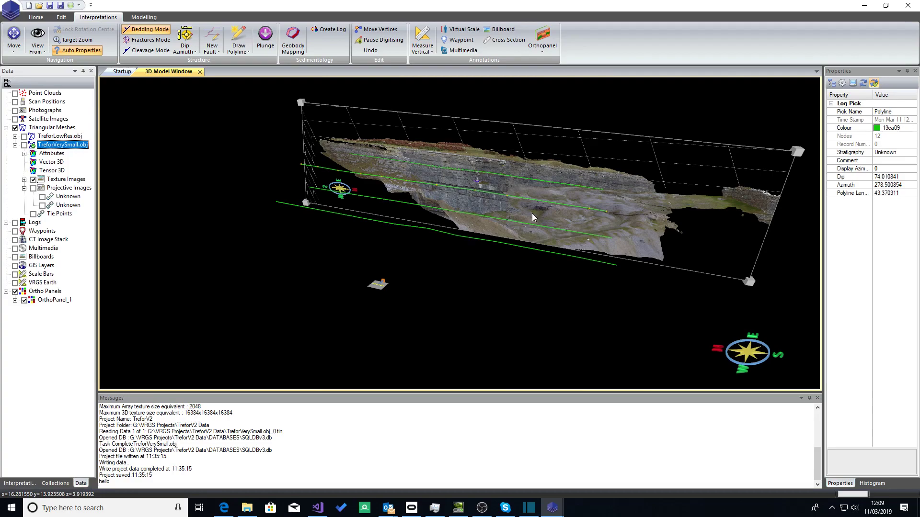
key("space")
left_click_drag(532, 214, 216, 233)
left_click_drag(457, 205, 501, 254)
left_click_drag(626, 215, 552, 217)
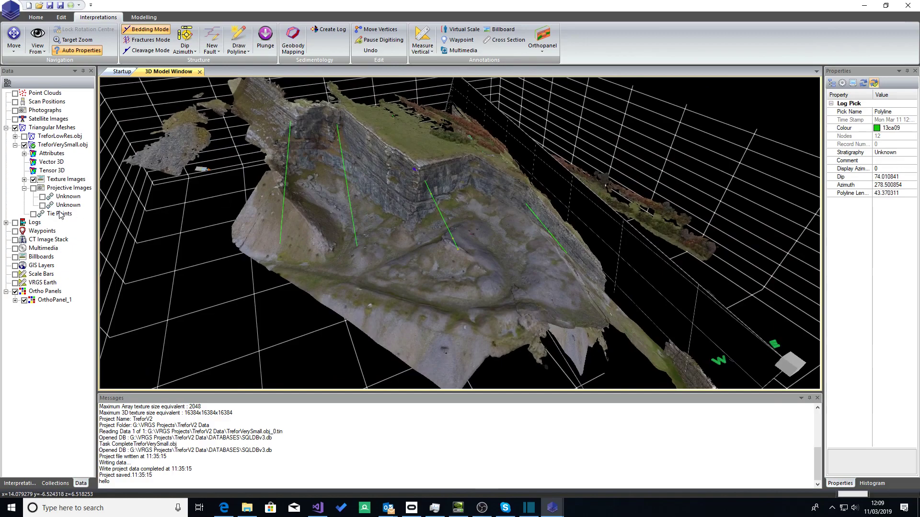
left_click(63, 145)
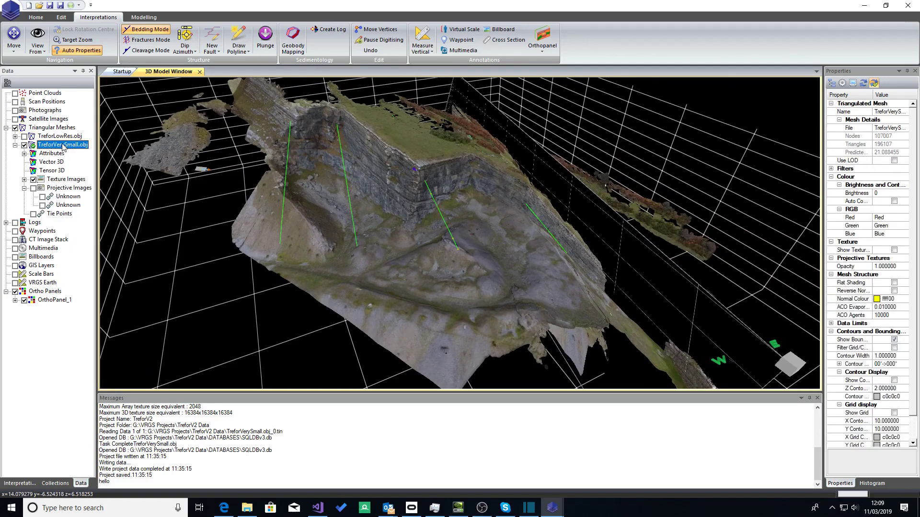
left_click(65, 152)
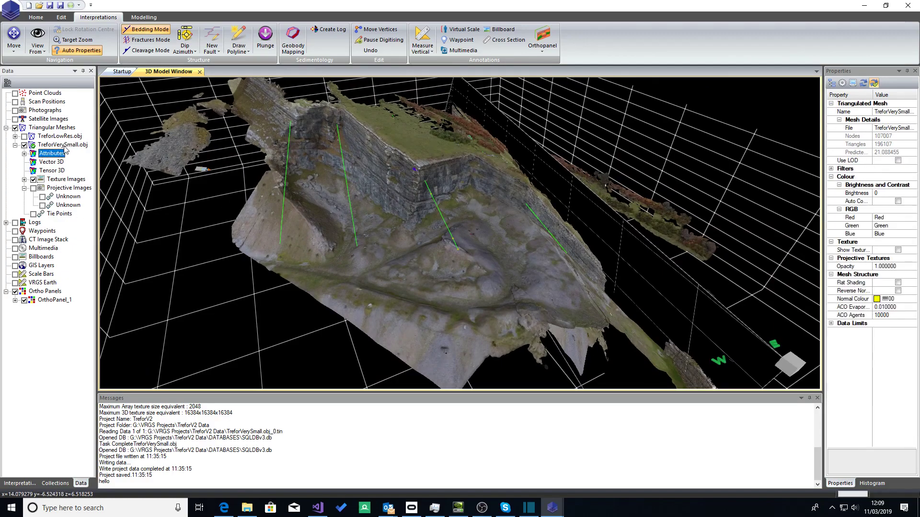
left_click(64, 146)
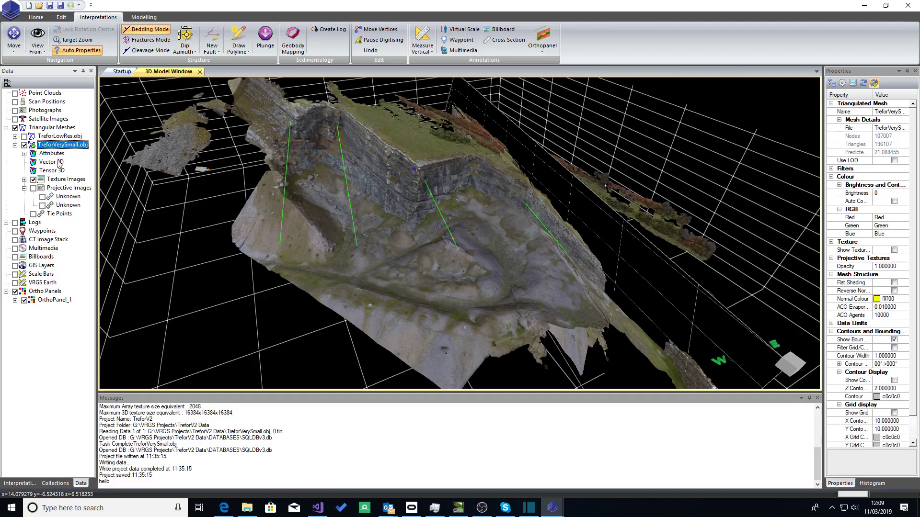
Step: Set the azimuth of OrthoPanel_1 to 8.500862 and its dip to 0
left_click(53, 300)
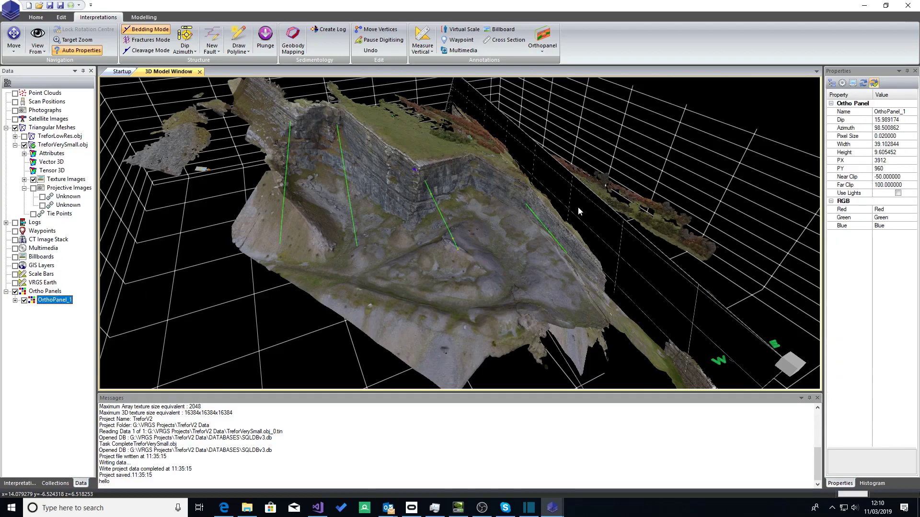
left_click(876, 130)
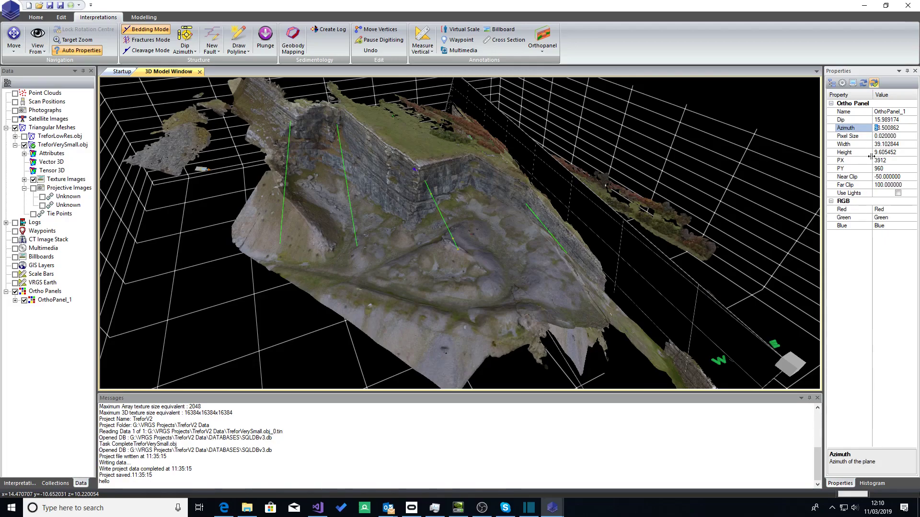
key("Return")
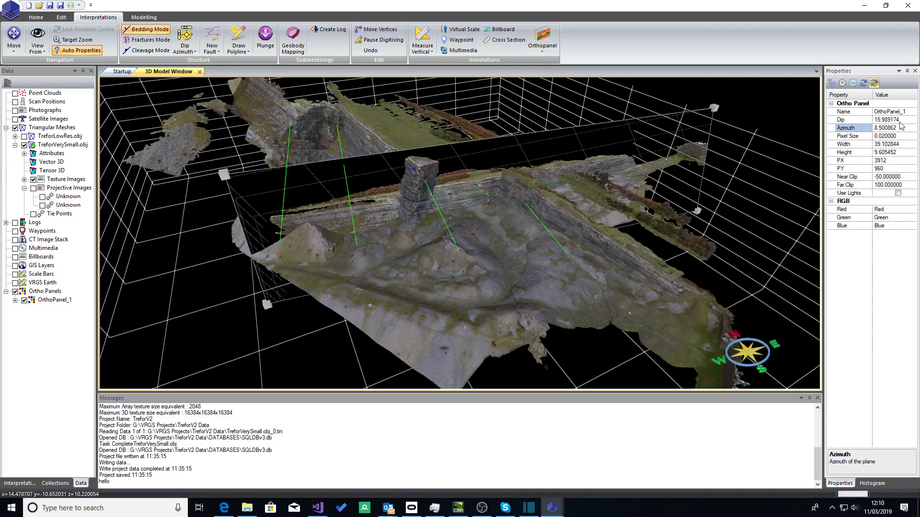
left_click(875, 121)
type("0")
key("Return")
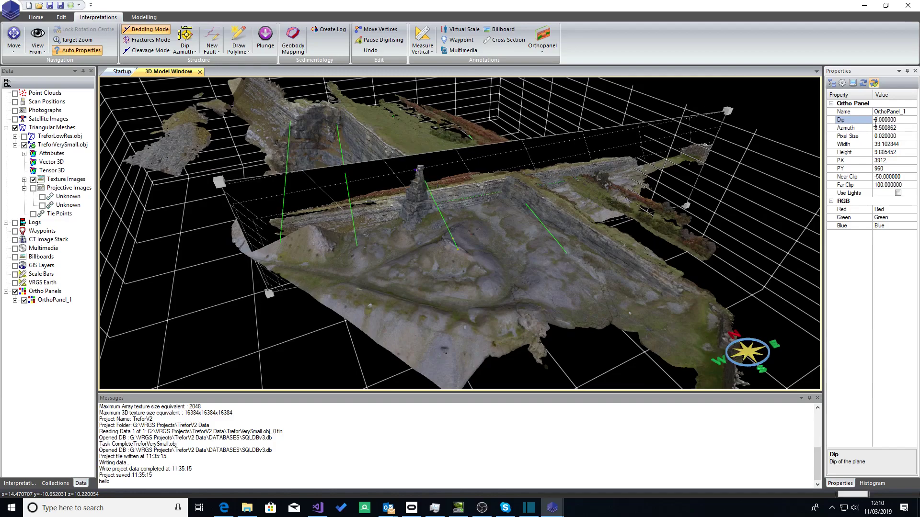
Step: Regenerate OrthoPanel_1 in its new orientation and move the panel forward in front of the mesh
left_click_drag(519, 234, 415, 160)
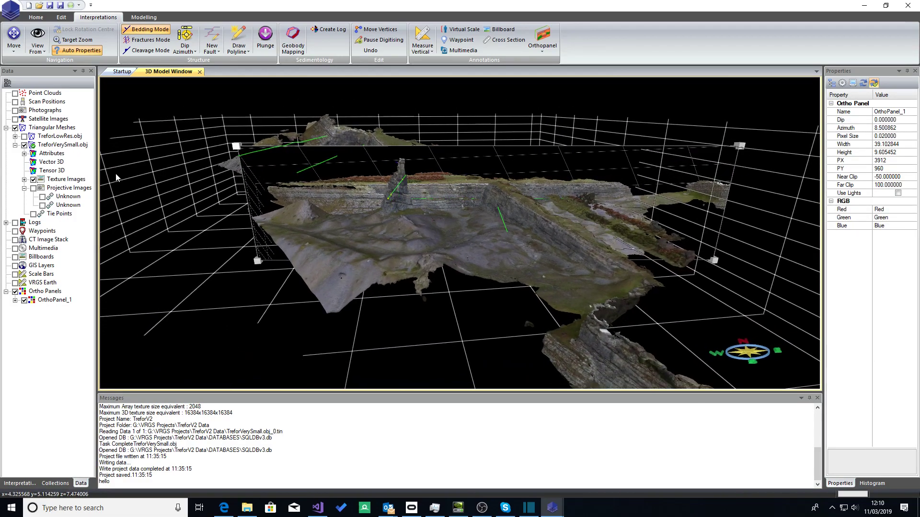
right_click(53, 302)
left_click(93, 329)
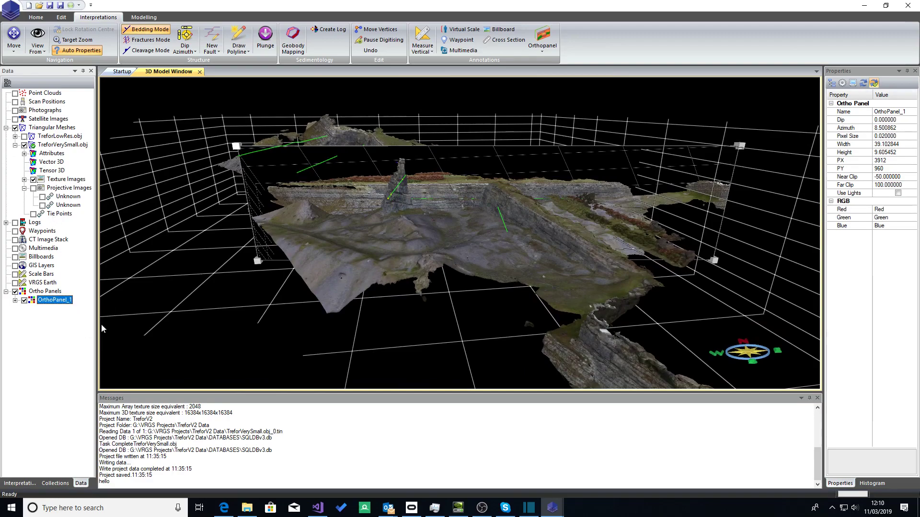
left_click(450, 177)
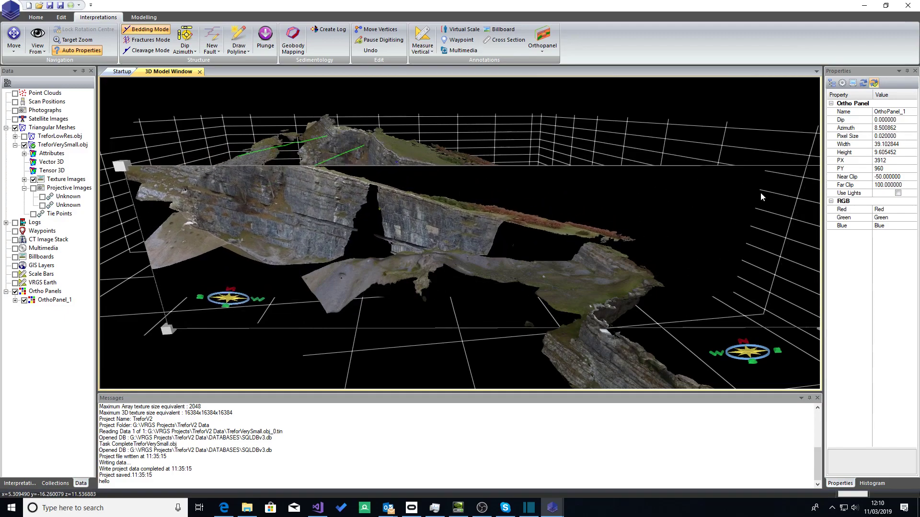
Step: Set the height of OrthoPanel_1 to 15 and regenerate its image
left_click(903, 152)
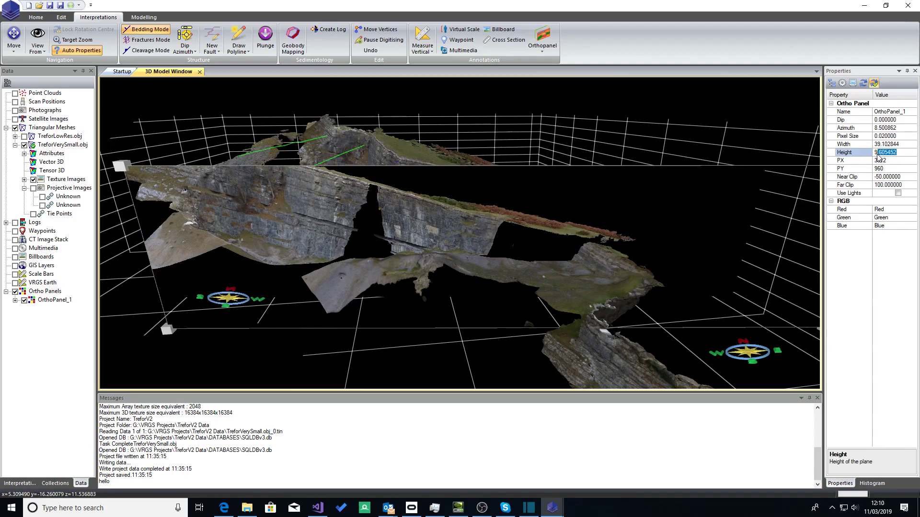
type("15")
key("Return")
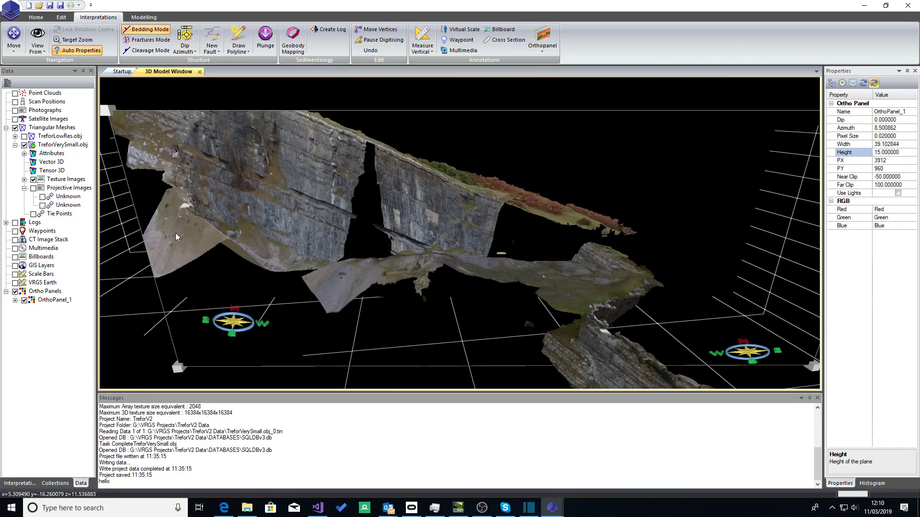
right_click(56, 300)
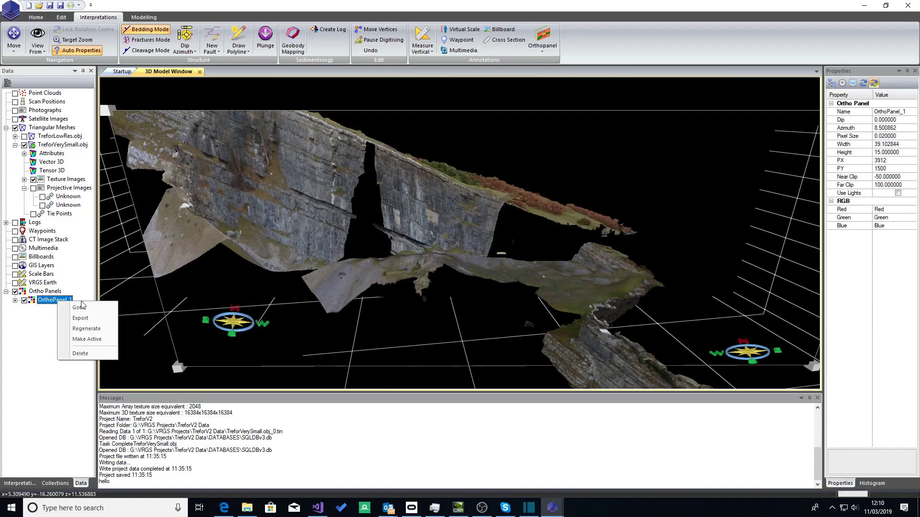
left_click(94, 329)
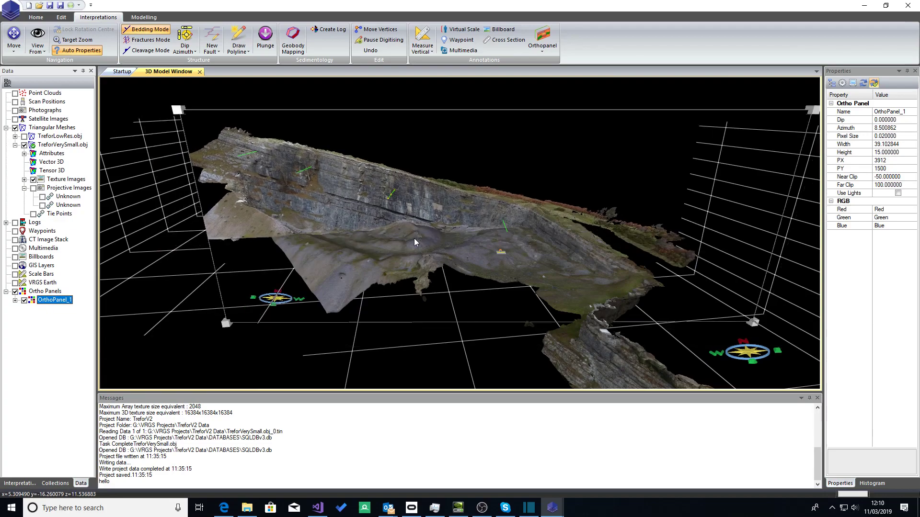
Step: Draw a polyline along the bed on the reoriented ortho panel, crossing the earlier polylines, and move the panel back behind it
scroll(427, 196, "up", 5)
middle_click_drag(427, 196, 493, 183)
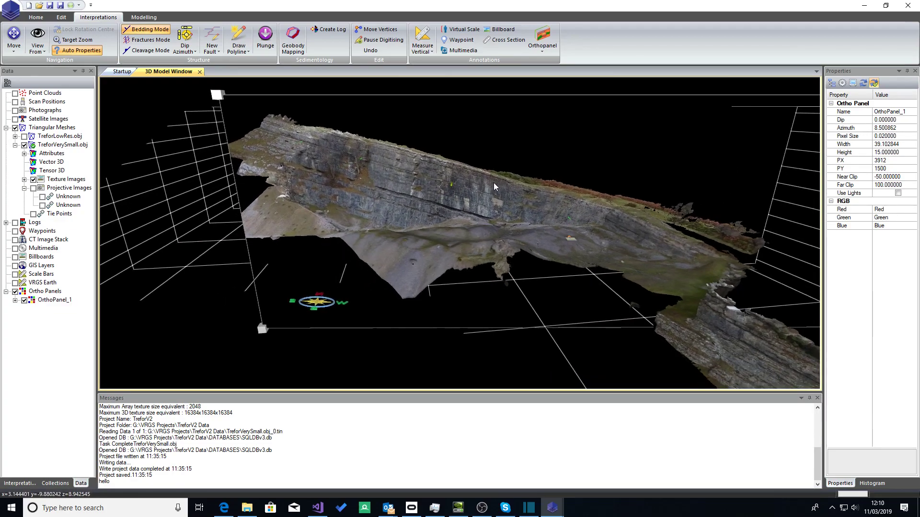
scroll(494, 186, "up", 5)
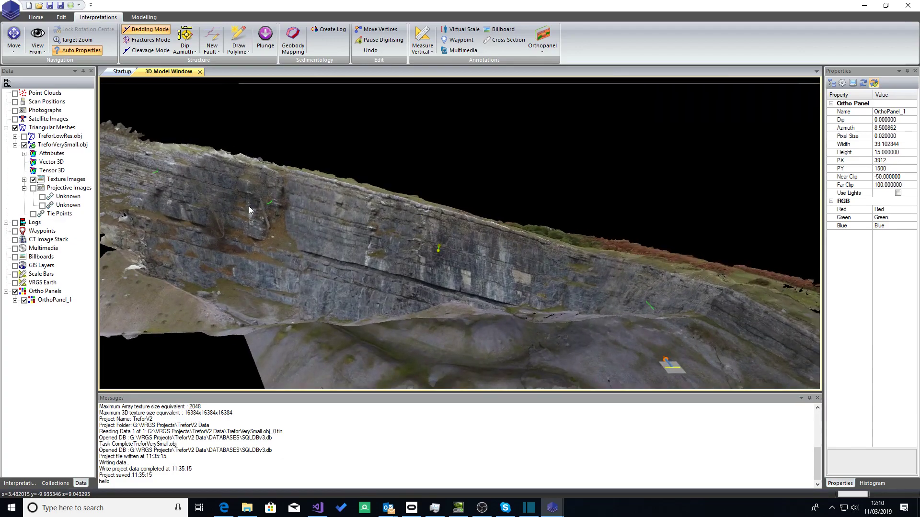
left_click(238, 41)
left_click(128, 162)
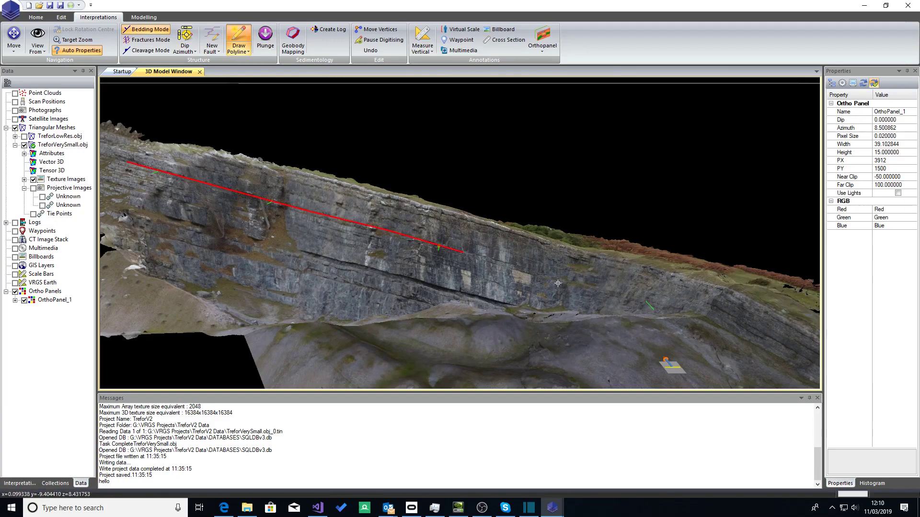
double_click(707, 317)
left_click_drag(391, 290, 345, 329)
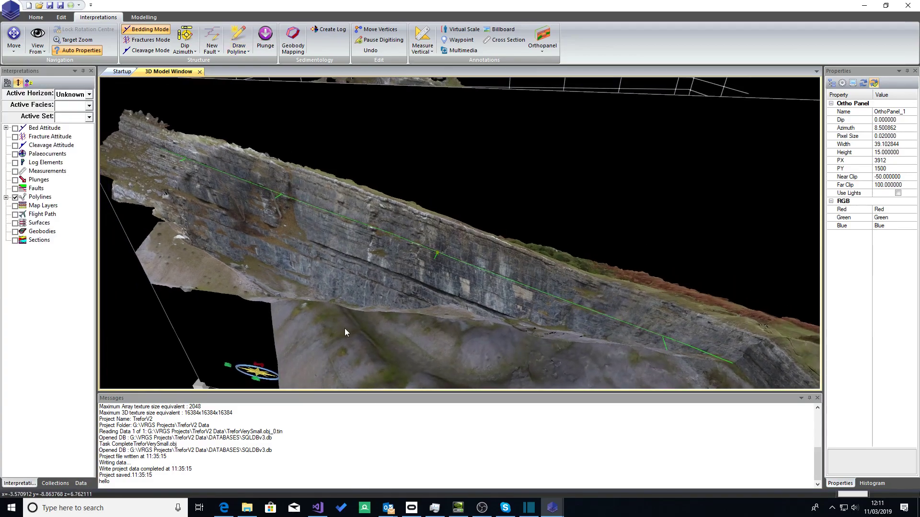
scroll(392, 264, "down", 5)
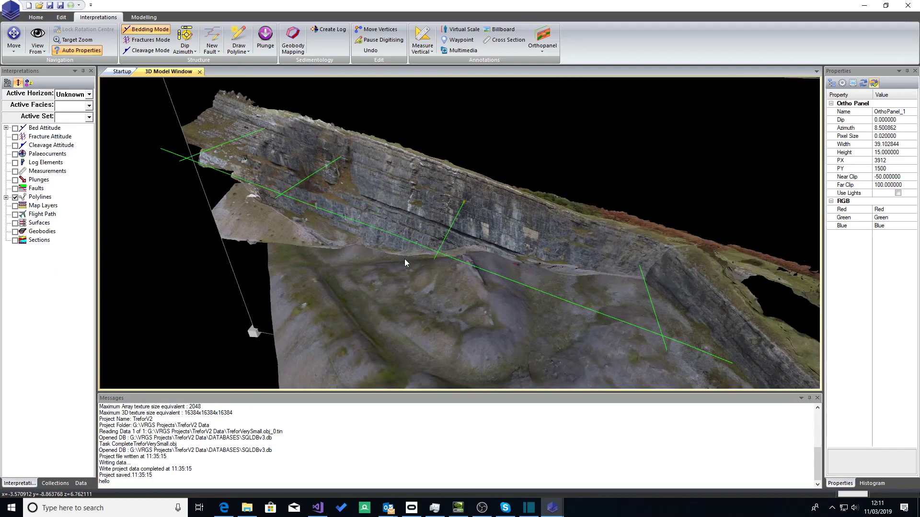
Step: Draw a second polyline along the bed across the ortho panel at its moved-back position, crossing the earlier transverse polylines
scroll(404, 259, "up", 2)
left_click_drag(404, 259, 558, 252)
left_click(238, 36)
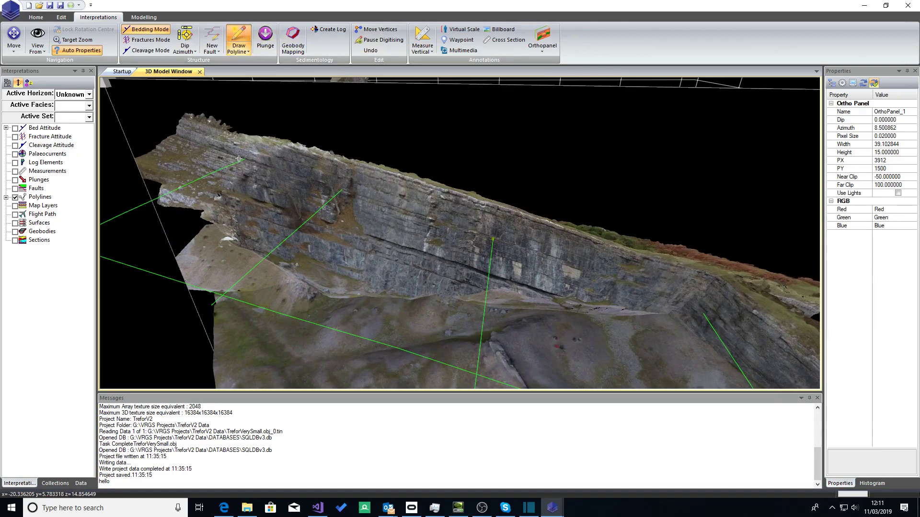
left_click(285, 172)
left_click(358, 195)
left_click(425, 217)
left_click(503, 241)
left_click(670, 295)
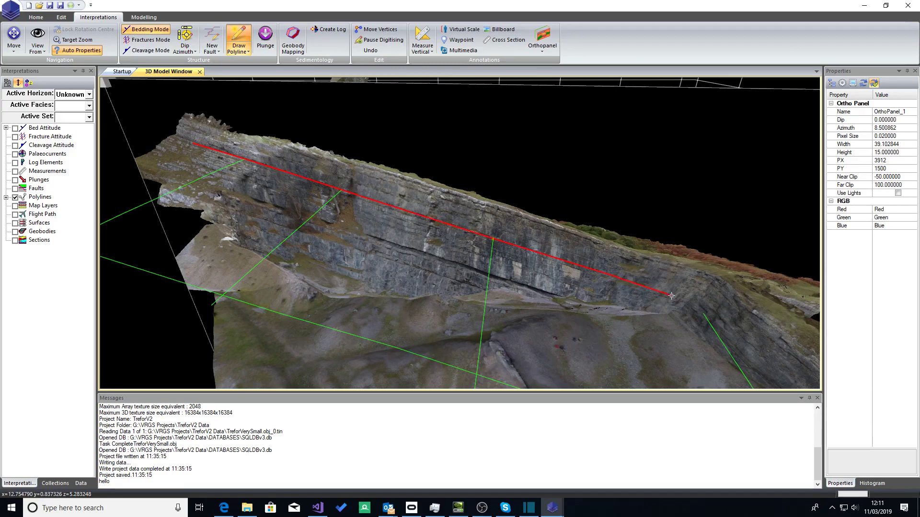
right_click(706, 313)
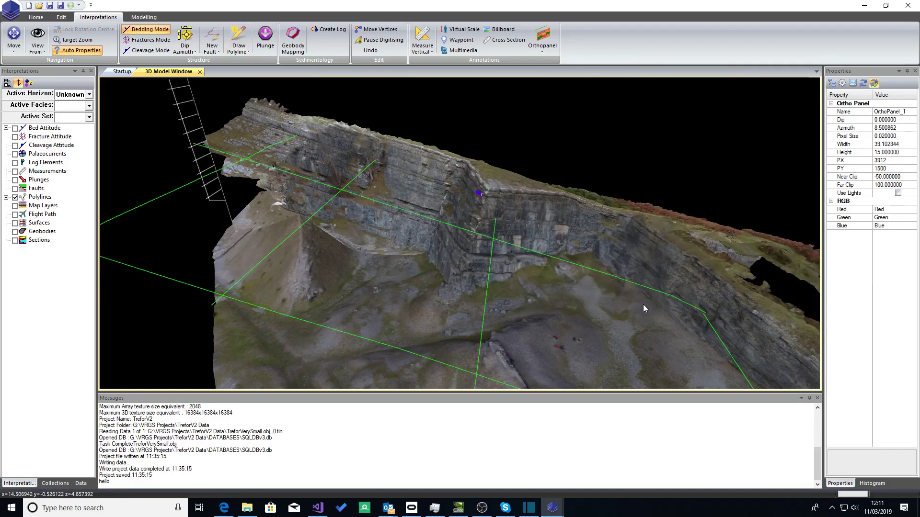
Step: Hide OrthoPanel_1 so that only the quarry mesh and the polylines are displayed
mouse_move(643, 303)
left_mouse_down()
mouse_move(597, 263)
mouse_move(611, 252)
mouse_move(611, 275)
mouse_move(646, 286)
left_mouse_up()
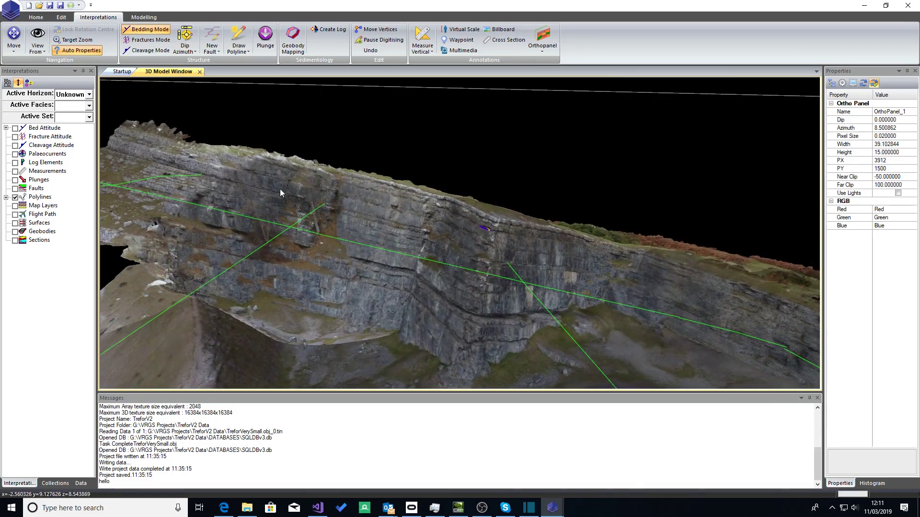
scroll(280, 193, "down", 4)
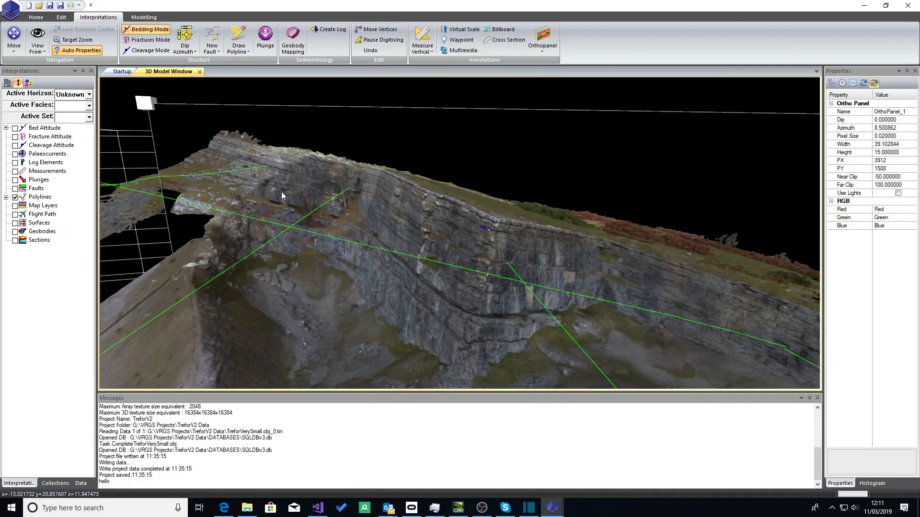
left_click_drag(303, 217, 485, 221)
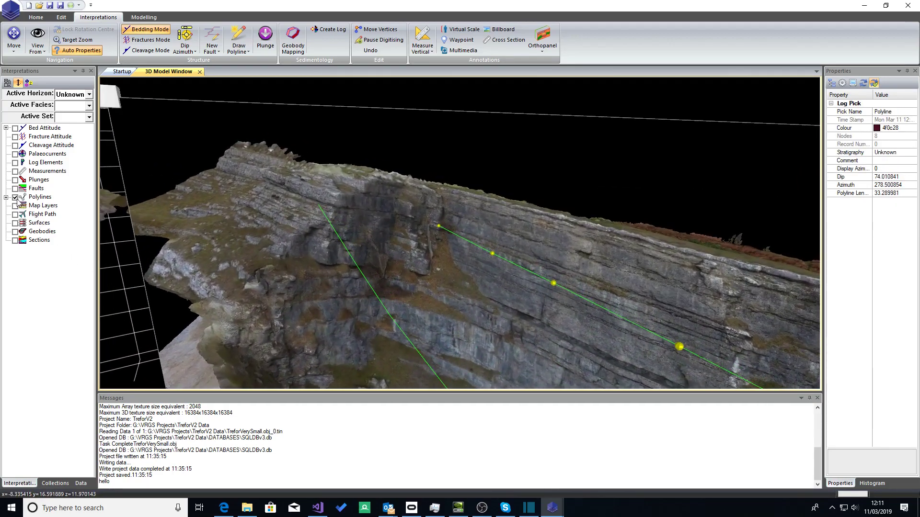
left_click(81, 484)
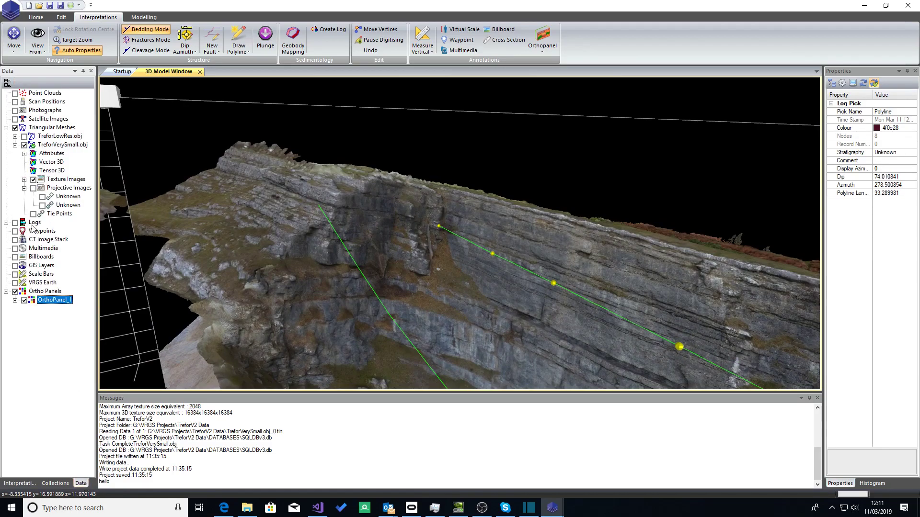
left_click(24, 302)
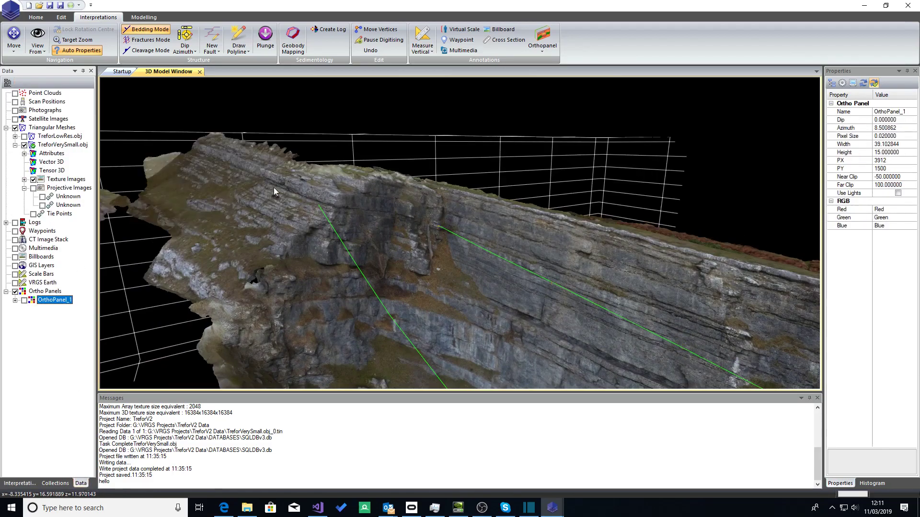
Step: Start a polyline directly on the mesh and trace the bed along the far cliff face, past the ends of the transverse polylines
left_click(239, 39)
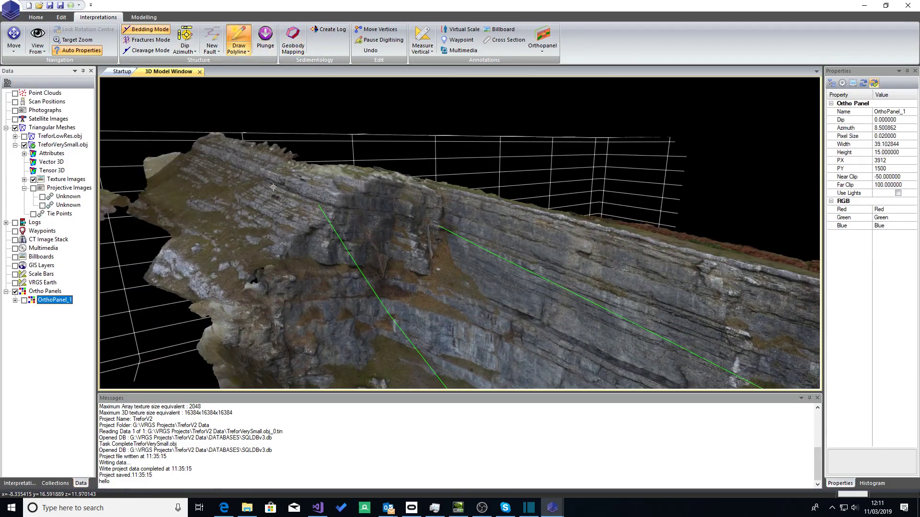
left_click(322, 203)
left_click(378, 210)
left_click(529, 254)
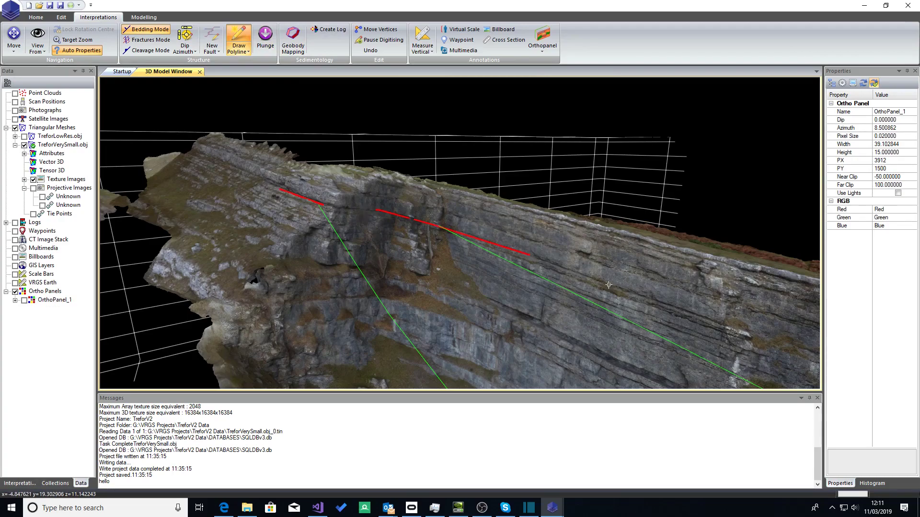
left_click(651, 298)
left_click(745, 332)
Step: Continue the polyline along the same bed around the projecting corner of the cliff
middle_click_drag(714, 283, 233, 189)
left_click(305, 217)
left_click(386, 247)
left_click(442, 249)
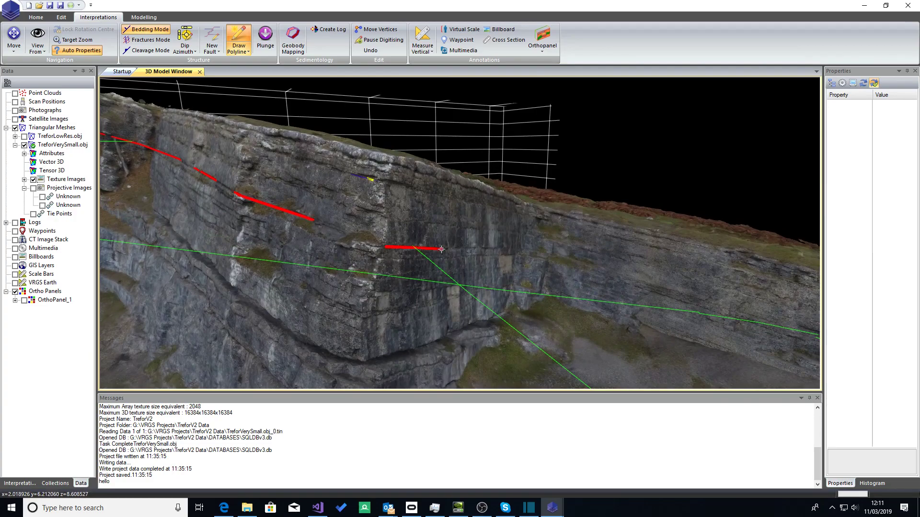
left_click(499, 248)
Step: Continue tracing the bed along the cliff wall beyond the projecting corner down to the quarry floor and finish the polyline
middle_click_drag(528, 249, 381, 225)
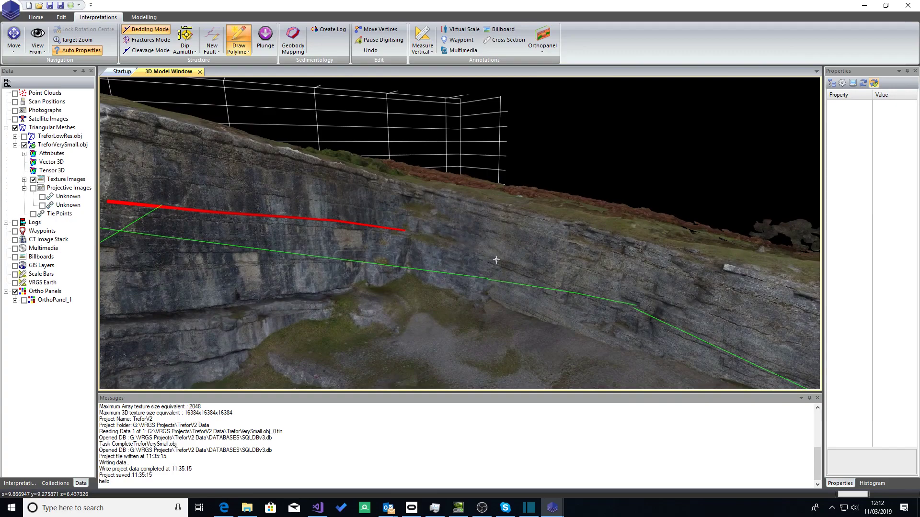
left_click(525, 271)
left_click(599, 295)
left_click(711, 340)
middle_click_drag(710, 340, 511, 245)
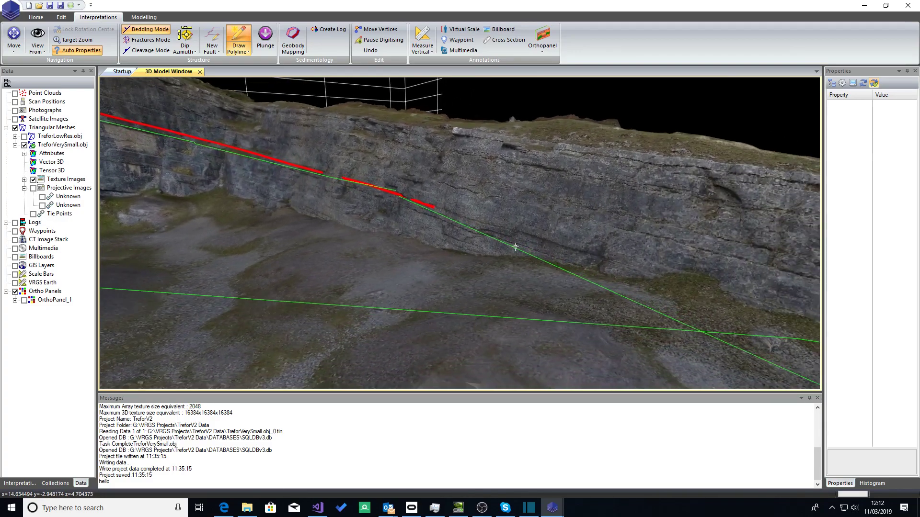
left_click(557, 246)
left_click(649, 274)
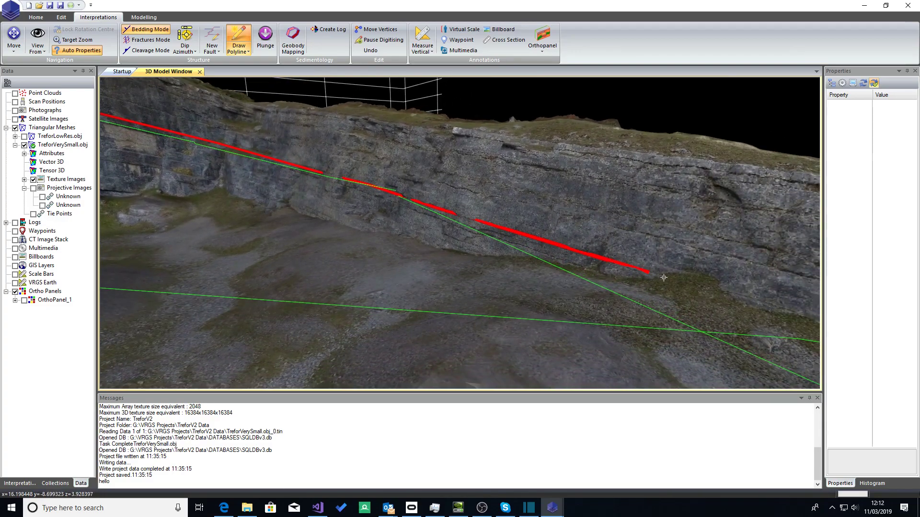
middle_click_drag(581, 233, 560, 261)
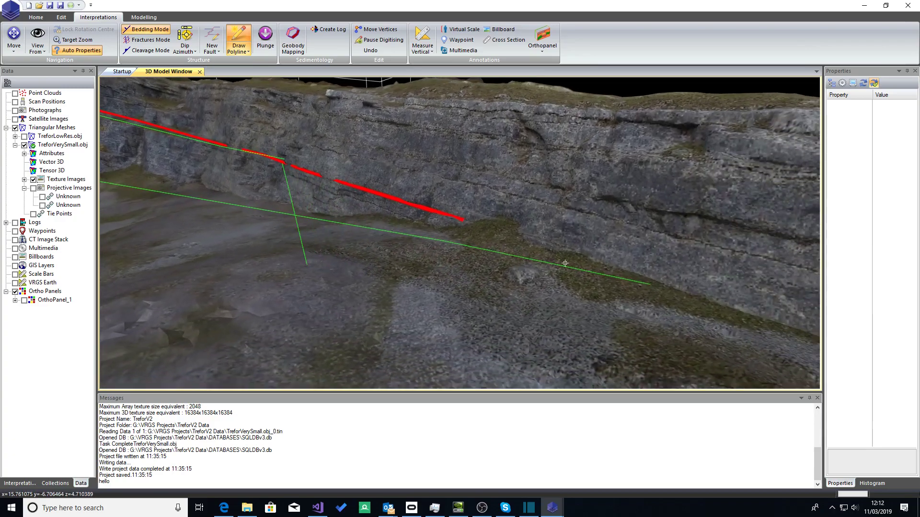
double_click(571, 250)
Step: Hide the TreforVerySmall.obj mesh, leaving only the interpreted polylines displayed
left_click_drag(525, 266, 648, 367)
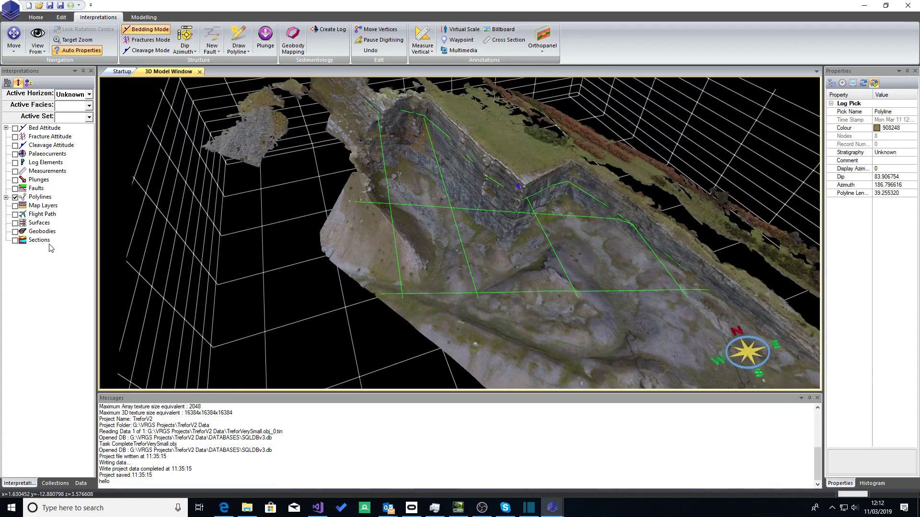
left_click(80, 483)
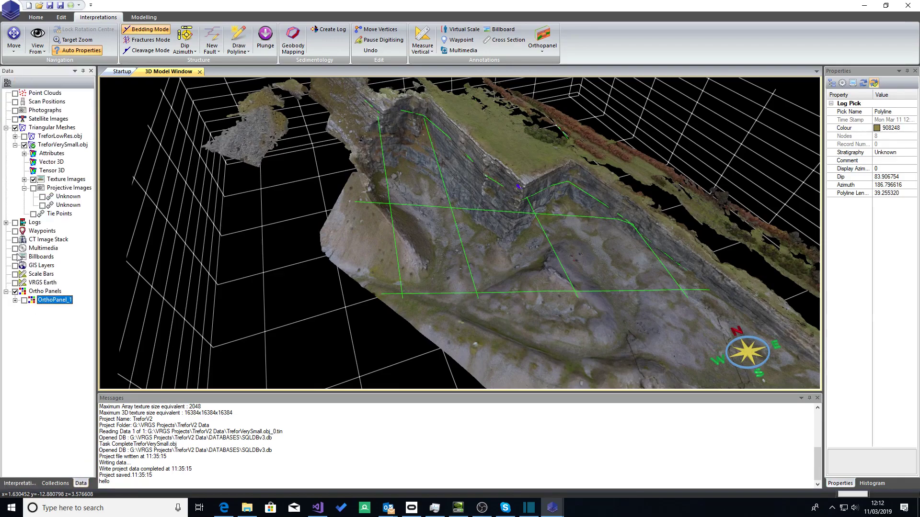
left_click(24, 145)
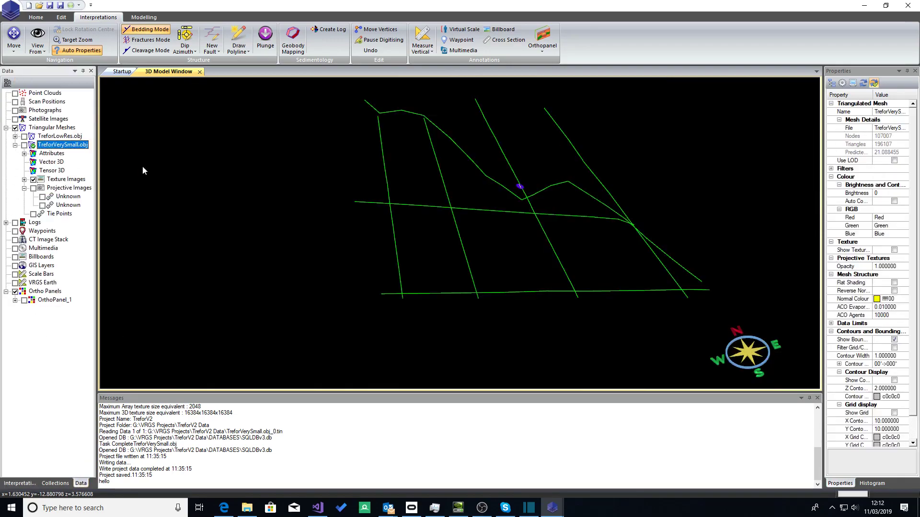
left_click(568, 140)
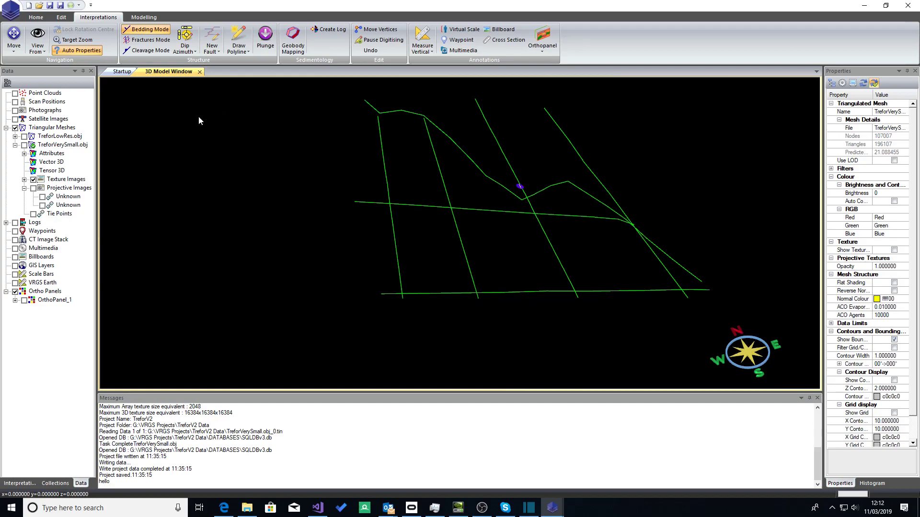
Step: View the network of polylines in plan from above
left_click(37, 38)
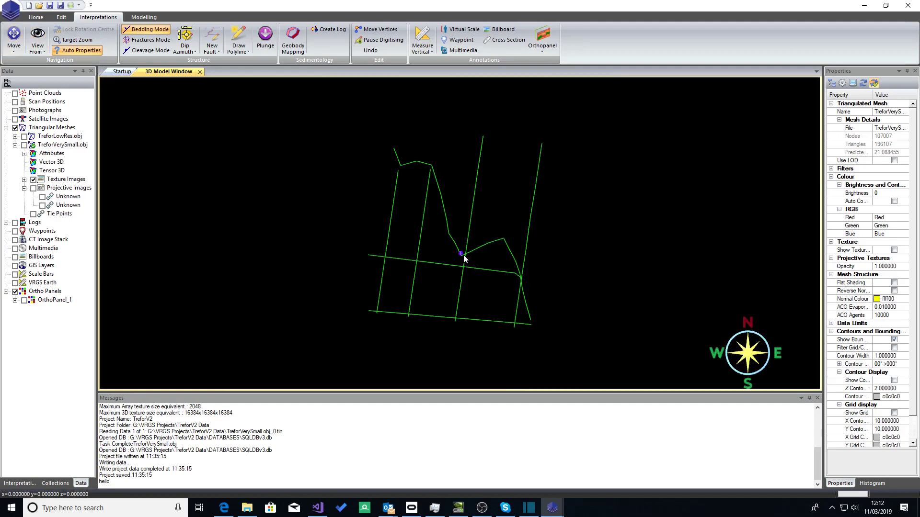
left_click_drag(468, 257, 486, 223)
left_click(527, 217)
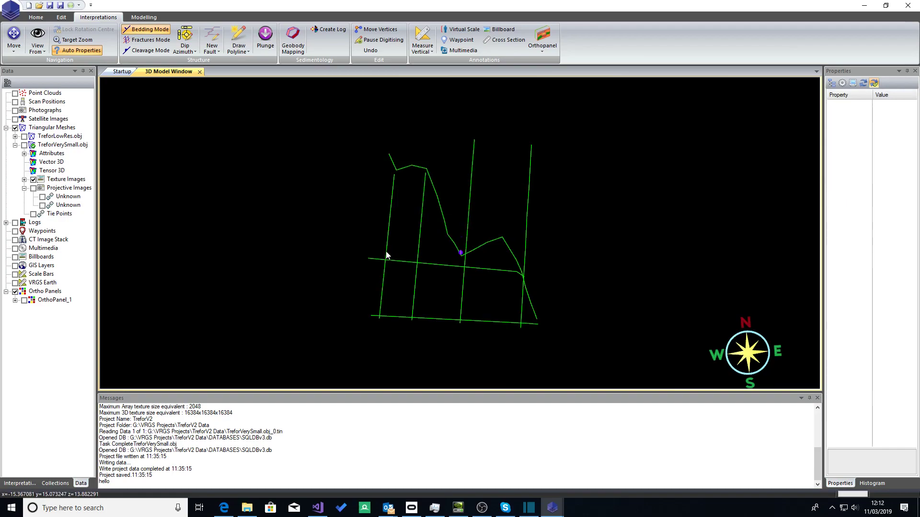
left_click_drag(420, 256, 458, 185)
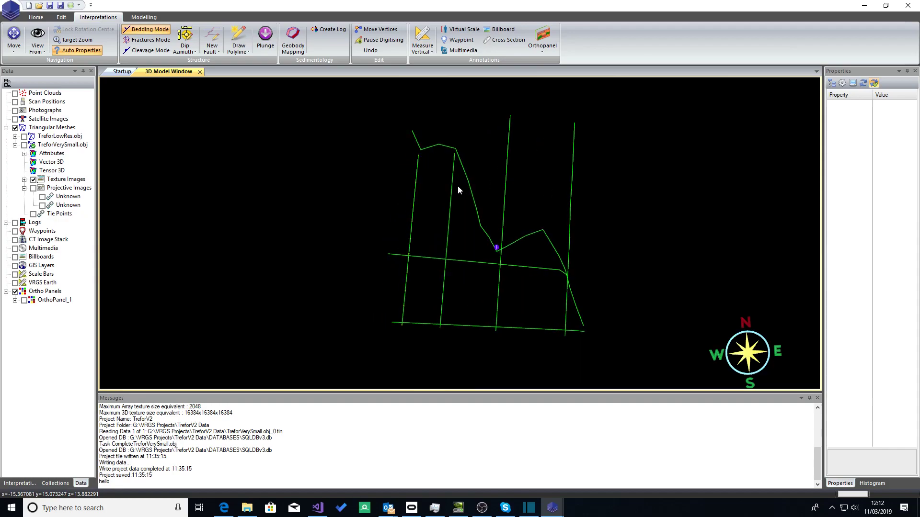
Step: Turn on Show Planes for all polylines and tilt the view to see the planes obliquely
left_click(19, 484)
left_click(40, 198)
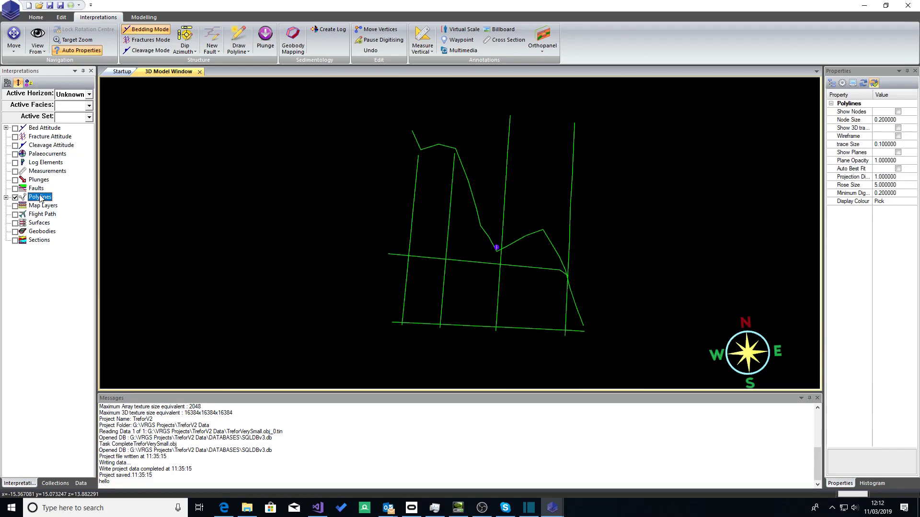
left_click(897, 152)
mouse_move(553, 251)
left_mouse_down()
mouse_move(645, 213)
mouse_move(767, 128)
left_mouse_up()
left_click_drag(590, 221, 609, 118)
left_click(578, 150)
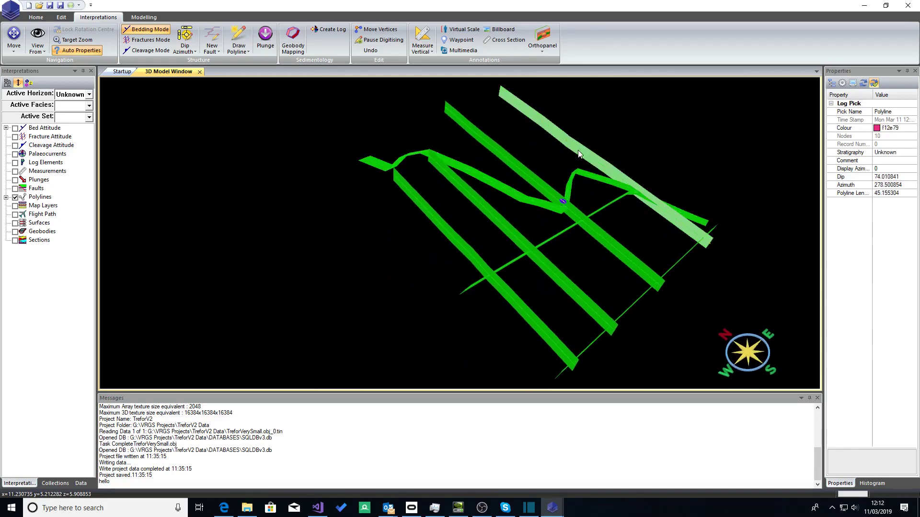
left_click(591, 177)
left_click(534, 181)
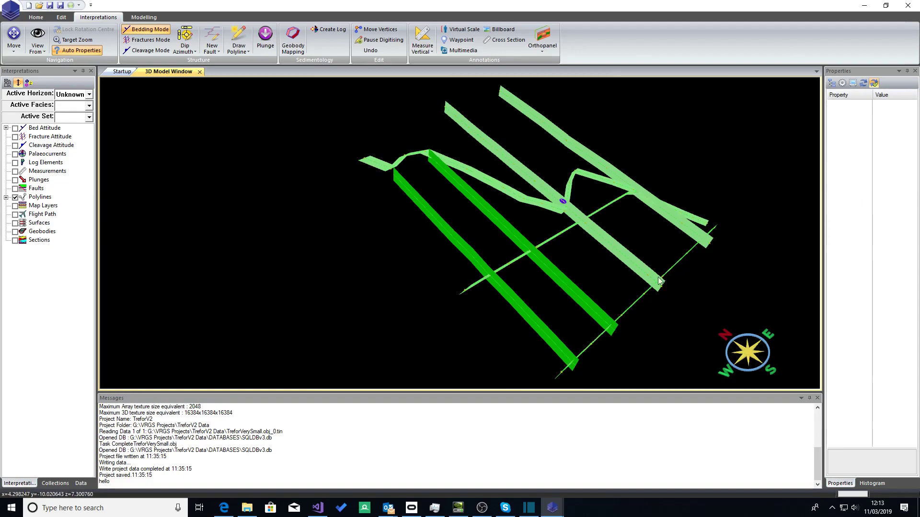
left_click(599, 314)
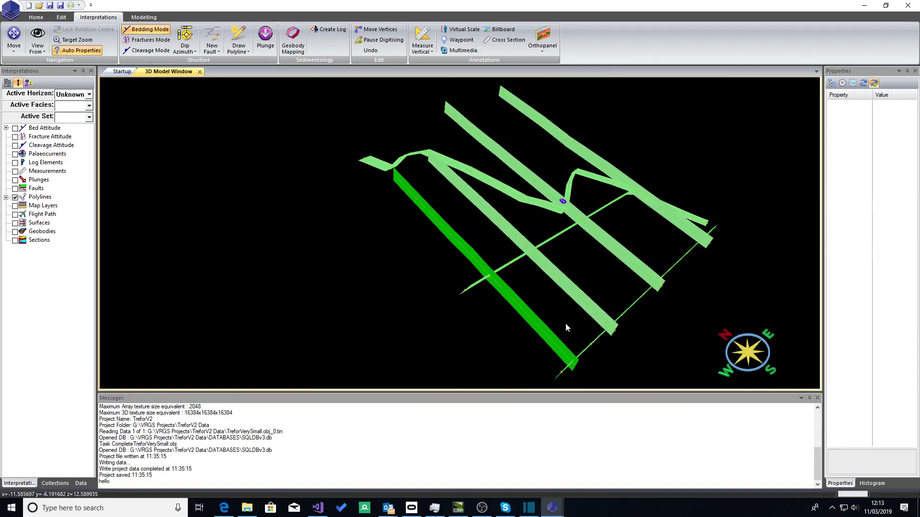
left_click(535, 316)
right_click_drag(537, 316, 552, 246)
left_click_drag(553, 246, 467, 108)
left_click_drag(557, 206, 461, 205)
left_click(462, 205)
Step: Select all the polylines together, including both crossing directions and the bed trace along the cliff
left_click_drag(535, 228, 542, 228)
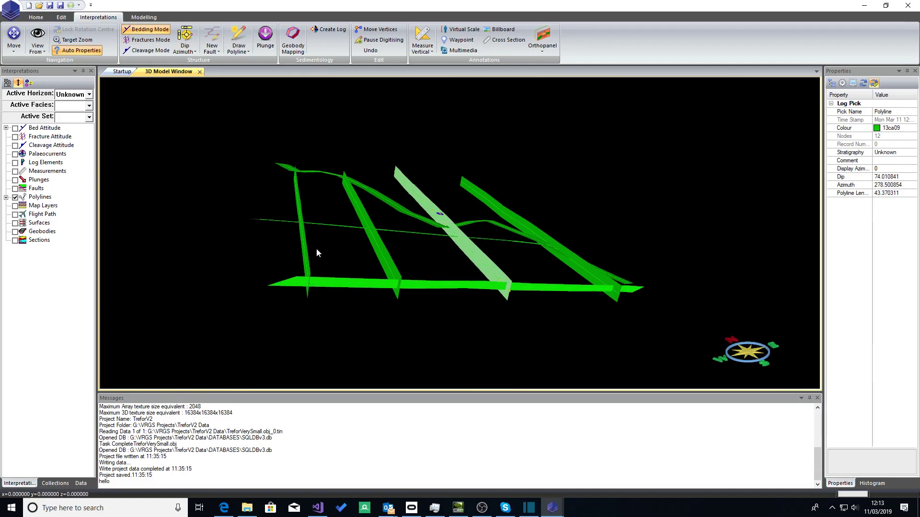
left_click_drag(485, 257, 410, 283)
left_click(340, 251, "ctrl")
left_click(363, 256, "ctrl")
left_click(315, 301, "ctrl")
left_click(385, 335, "ctrl")
left_click(494, 265, "ctrl")
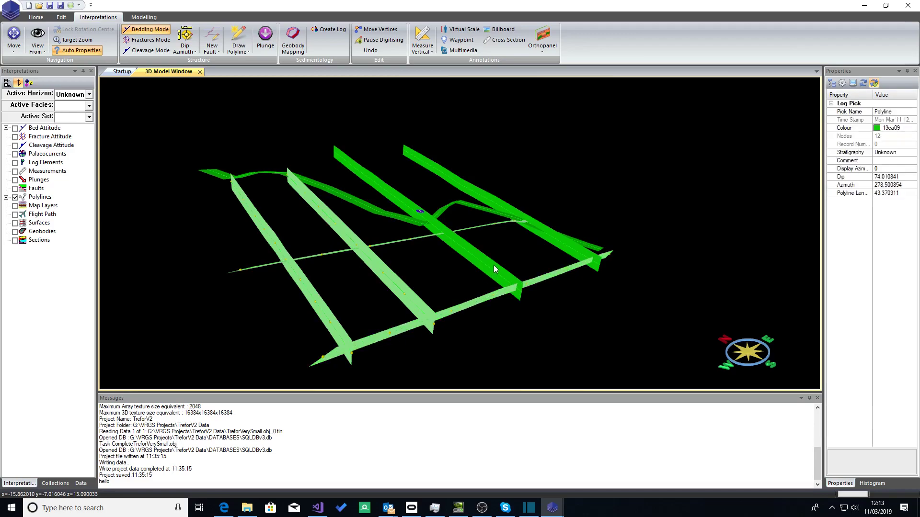
left_click(541, 234, "ctrl")
left_click(502, 217, "ctrl")
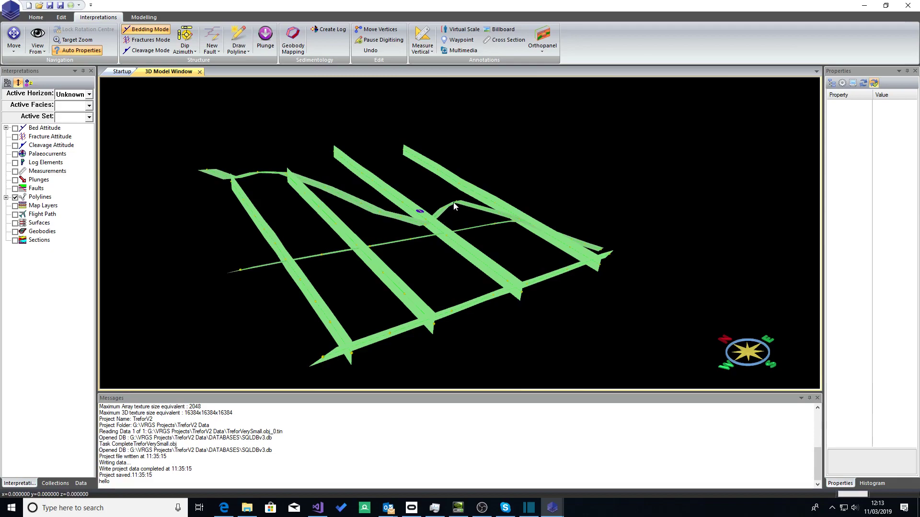
Step: Build a surface from the selected polylines
left_click(144, 18)
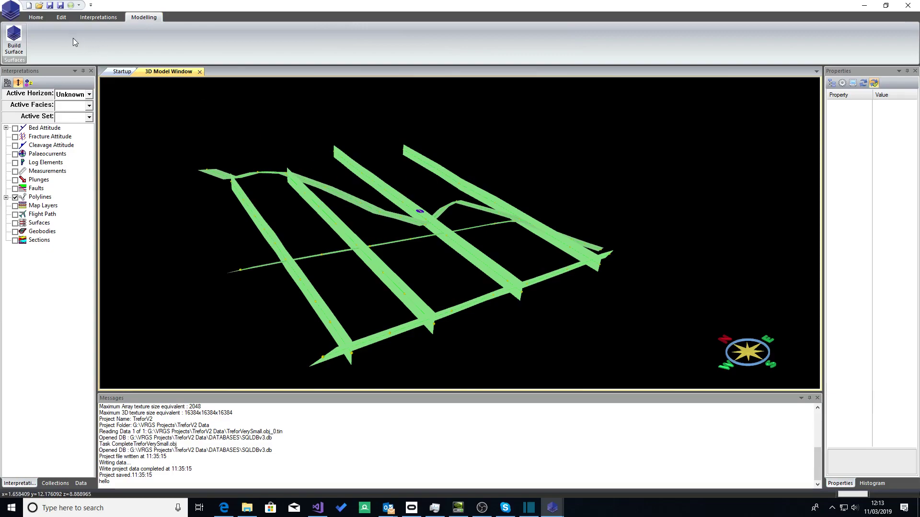
left_click(15, 38)
left_click(15, 38)
Step: Display the newly built surface mesh and inspect its fit to the polylines
left_click(80, 484)
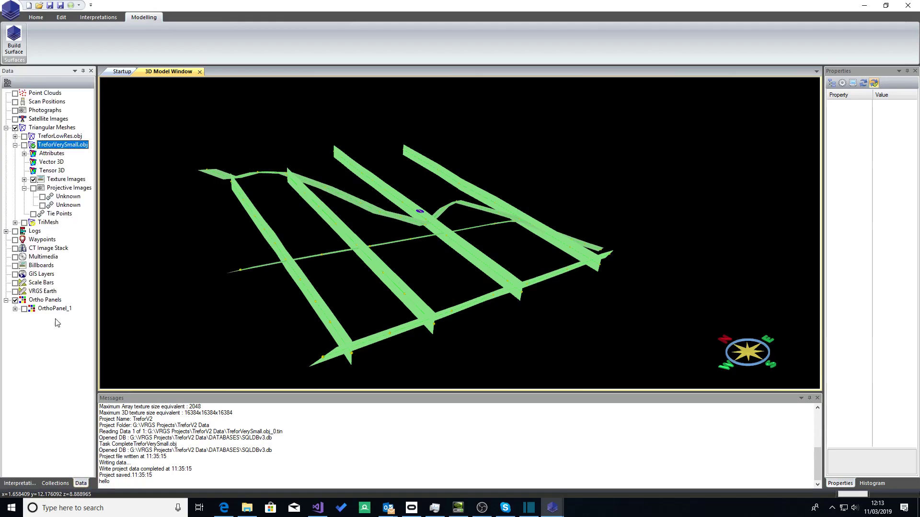
left_click(24, 222)
mouse_move(329, 268)
left_mouse_down()
mouse_move(480, 199)
mouse_move(517, 162)
mouse_move(444, 182)
mouse_move(343, 263)
left_mouse_up()
left_click_drag(380, 232, 302, 217)
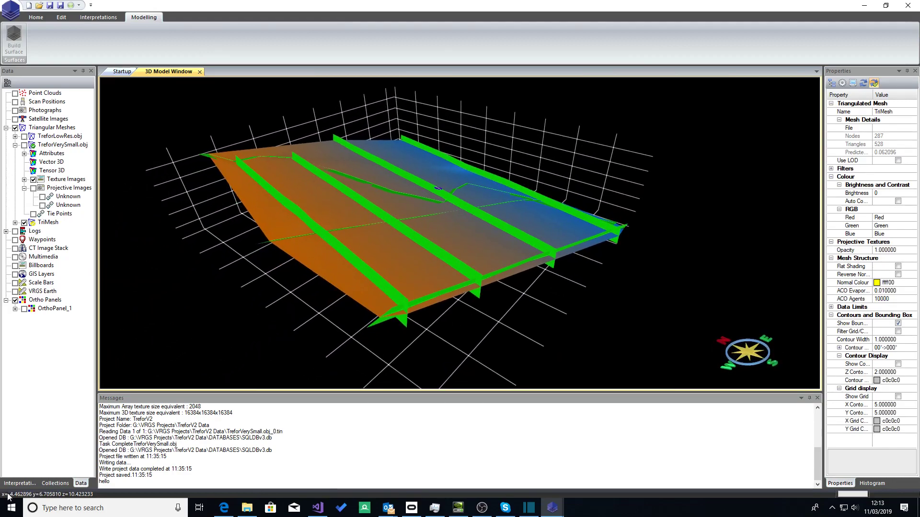
Step: Hide the polylines and redisplay the TreforVerySmall.obj mesh to compare the built surface with the quarry faces
left_click(19, 484)
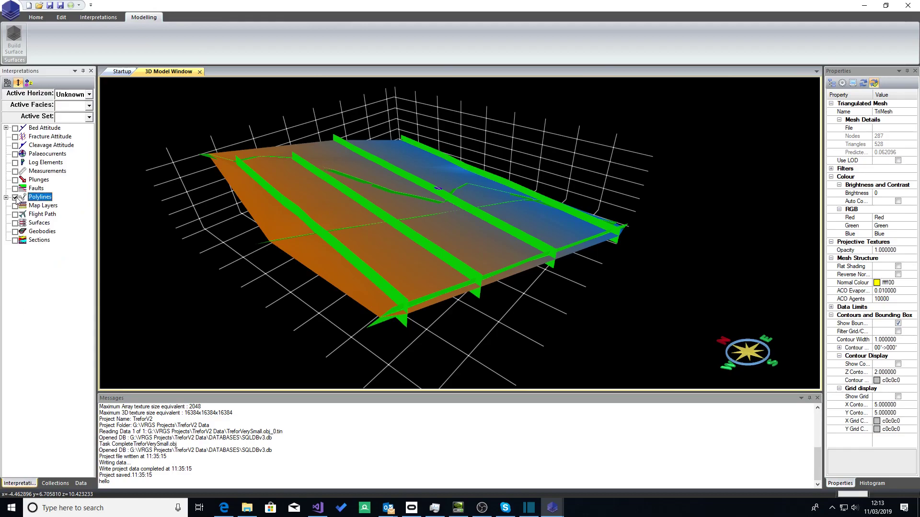
left_click(16, 197)
left_click(81, 484)
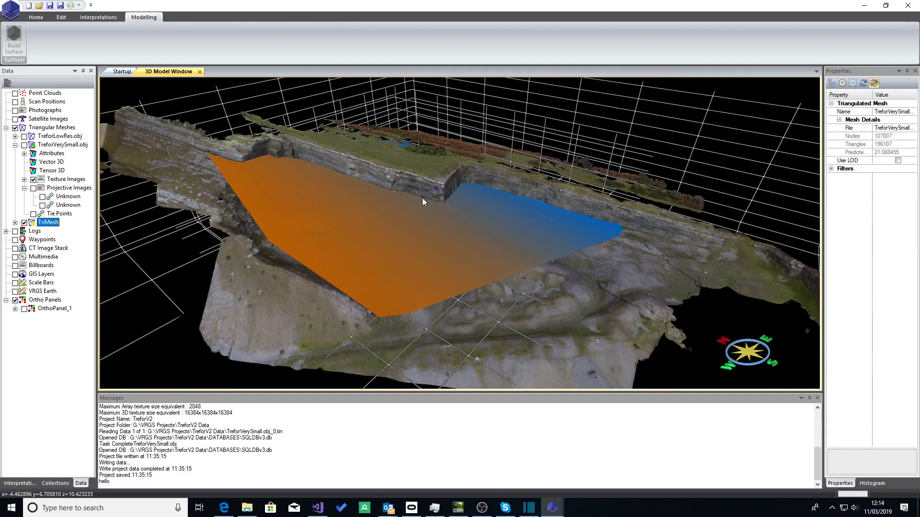
left_click_drag(426, 228, 409, 263)
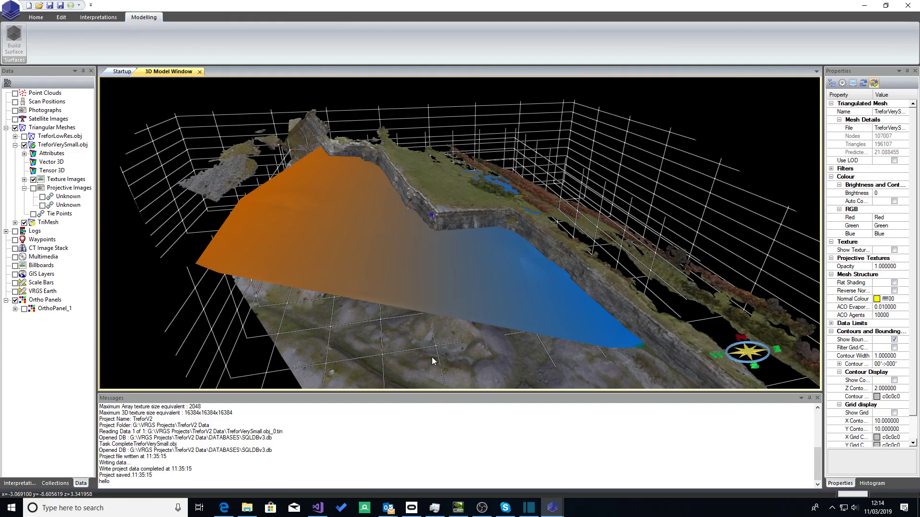
left_click_drag(432, 358, 547, 304)
left_click_drag(473, 316, 513, 277)
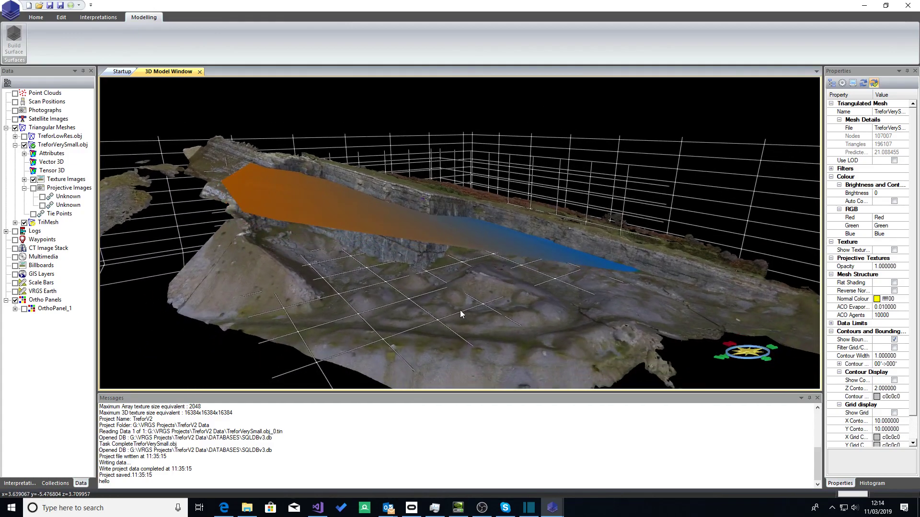